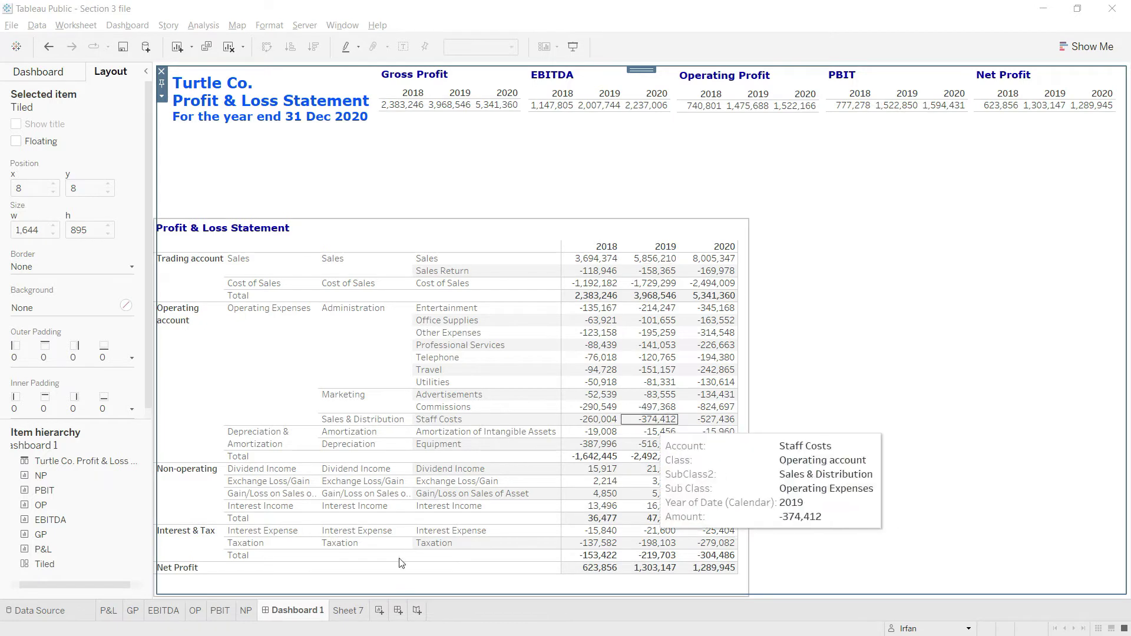
# Step: Add a new blank worksheet, Sheet 8, from the bottom tab bar
pyautogui.click(380, 612)
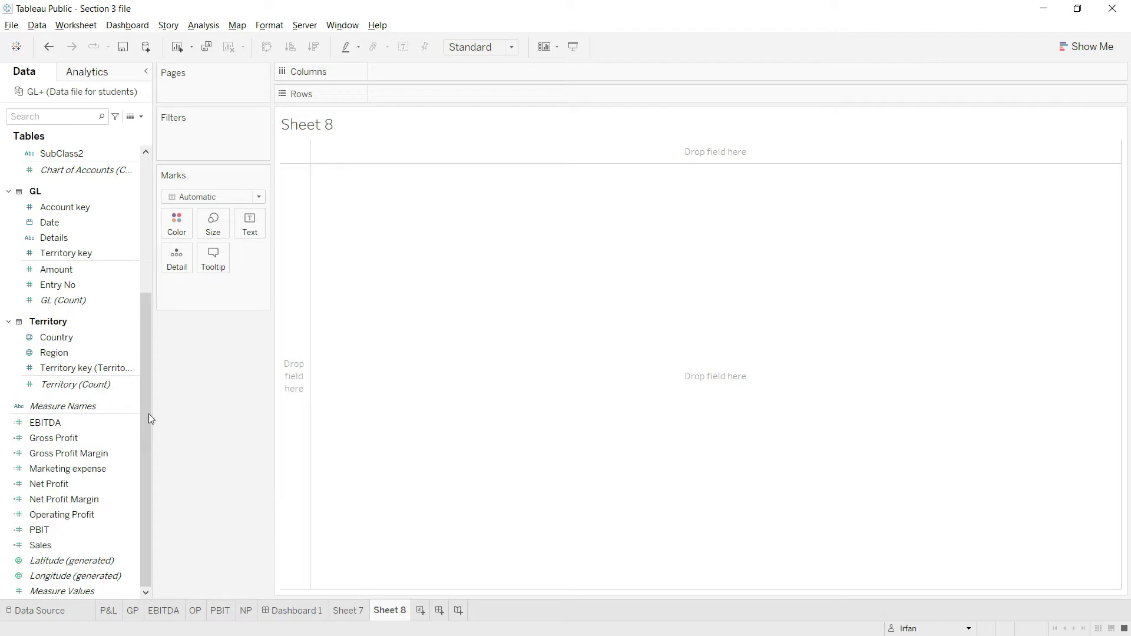
# Step: Place Date (Calendar) on Columns to lay out the years 2018–2020
pyautogui.moveTo(142, 390); pyautogui.dragTo(152, 228)
pyautogui.click(101, 171)
pyautogui.moveTo(98, 173); pyautogui.dragTo(437, 73)
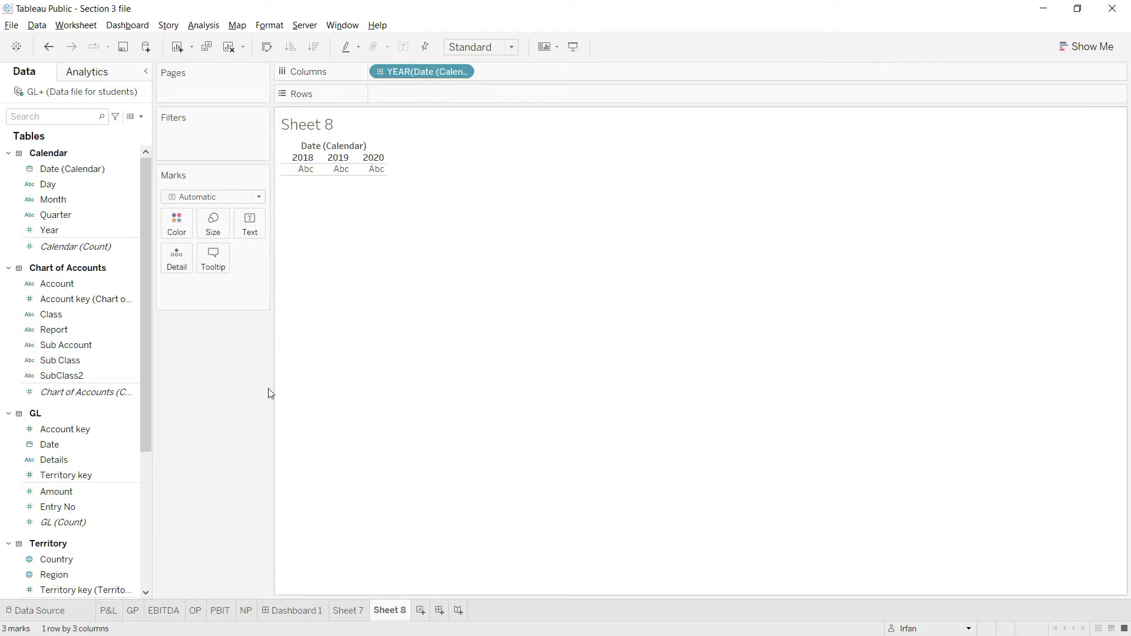
# Step: Add Sales, Gross Profit and Net Profit to Rows as three yearly line charts
pyautogui.moveTo(145, 399); pyautogui.dragTo(150, 531)
pyautogui.click(72, 542)
pyautogui.moveTo(70, 542)
pyautogui.mouseDown()
pyautogui.moveTo(236, 471)
pyautogui.moveTo(410, 172)
pyautogui.moveTo(419, 95)
pyautogui.mouseUp()
pyautogui.click(123, 504)
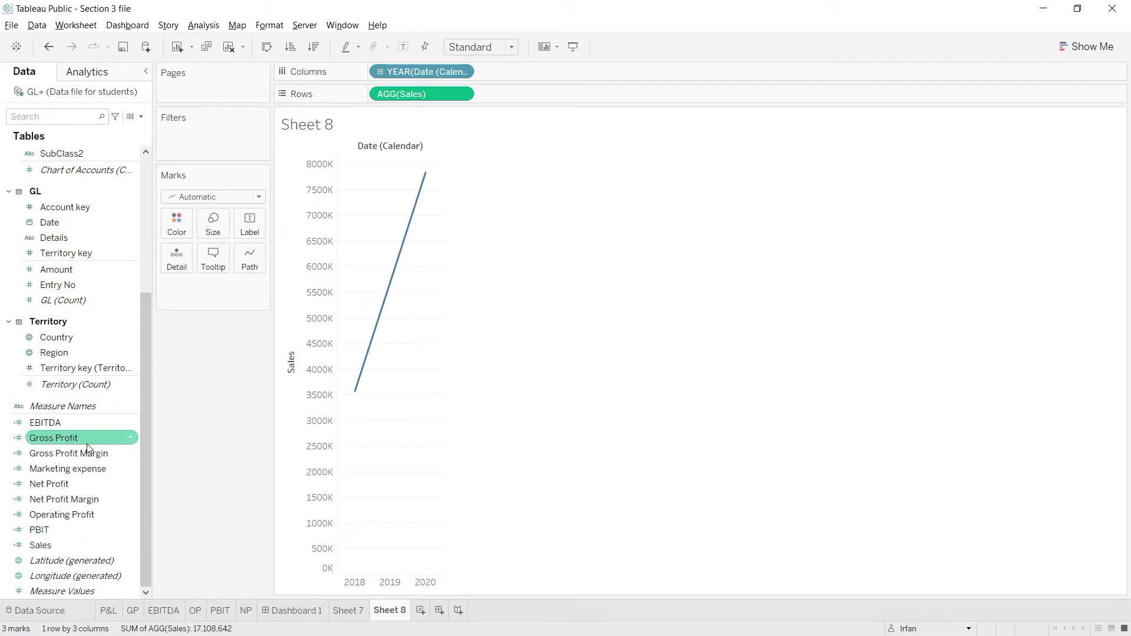
pyautogui.moveTo(79, 440); pyautogui.dragTo(529, 90)
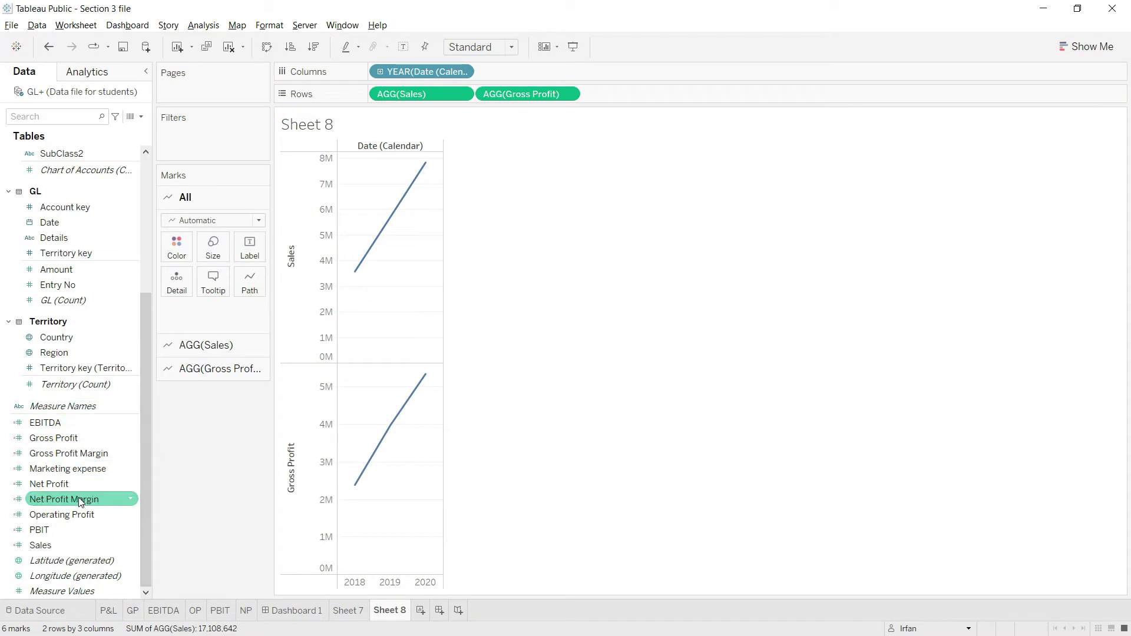
pyautogui.moveTo(75, 491); pyautogui.dragTo(626, 90)
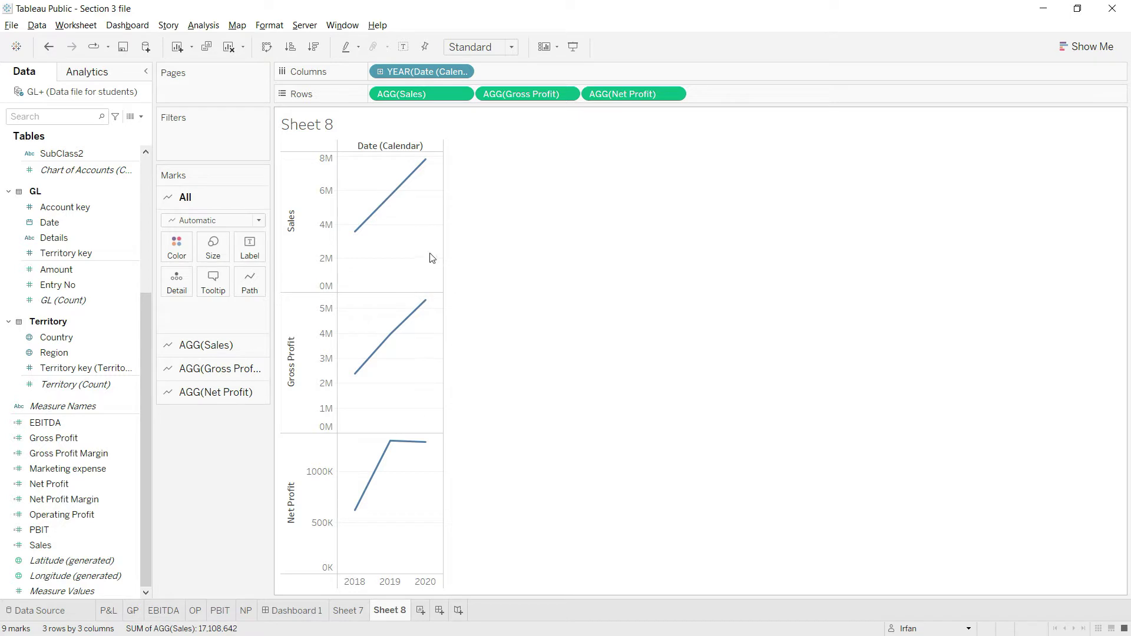
pyautogui.click(1072, 47)
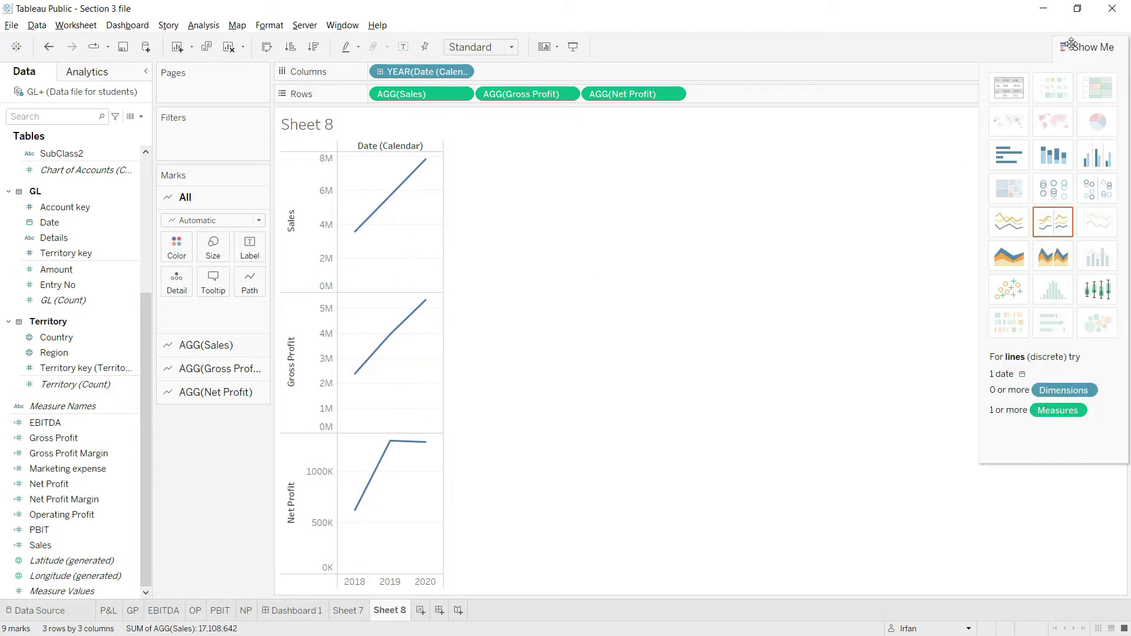
# Step: Switch to stacked bars and remove YEAR(Date) from the Marks card so each measure is one bar
pyautogui.click(1055, 168)
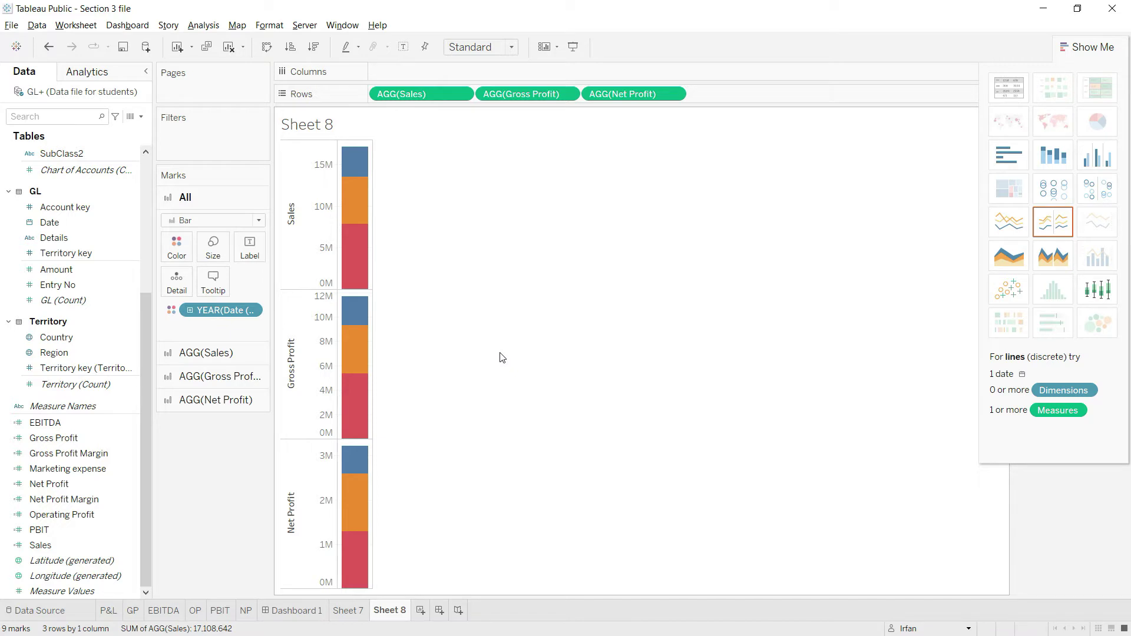
pyautogui.moveTo(361, 248)
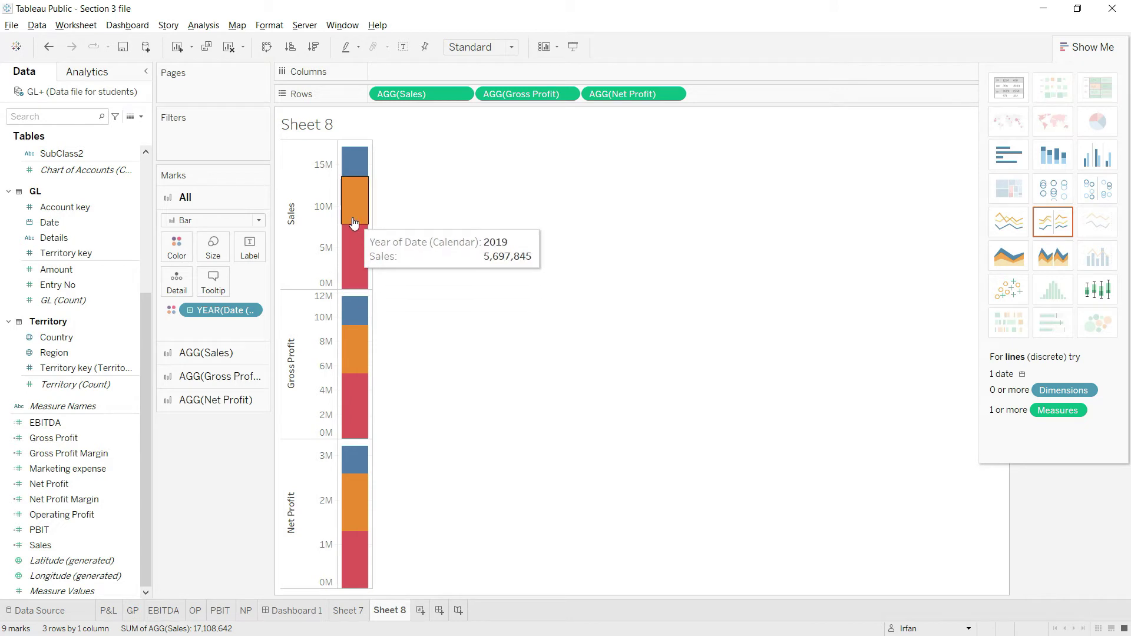
pyautogui.moveTo(360, 170)
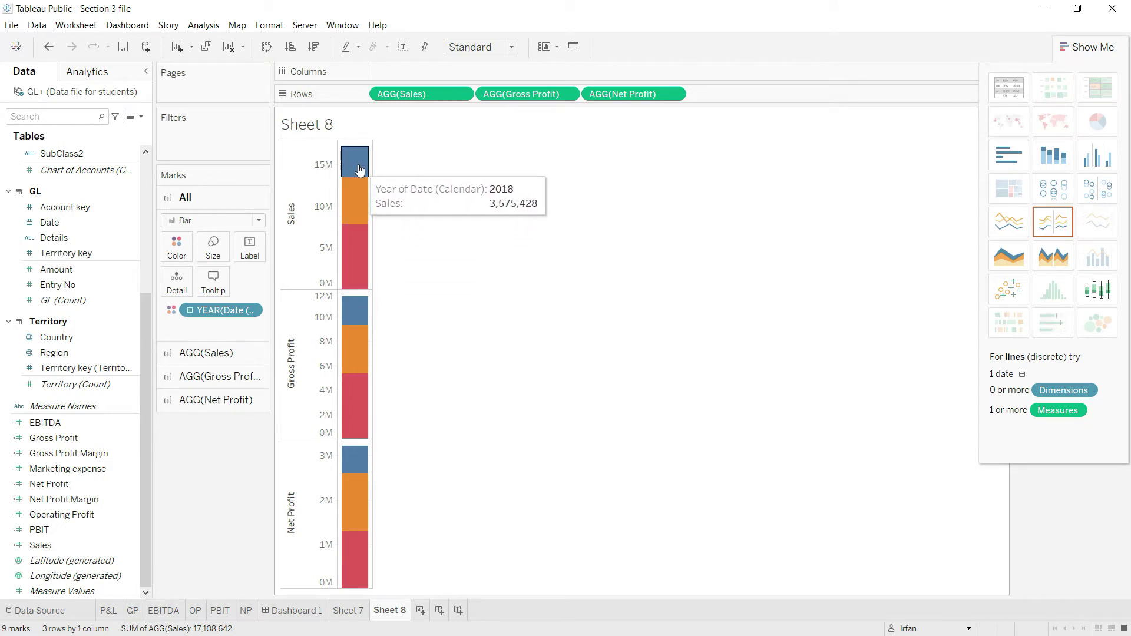
pyautogui.moveTo(360, 212)
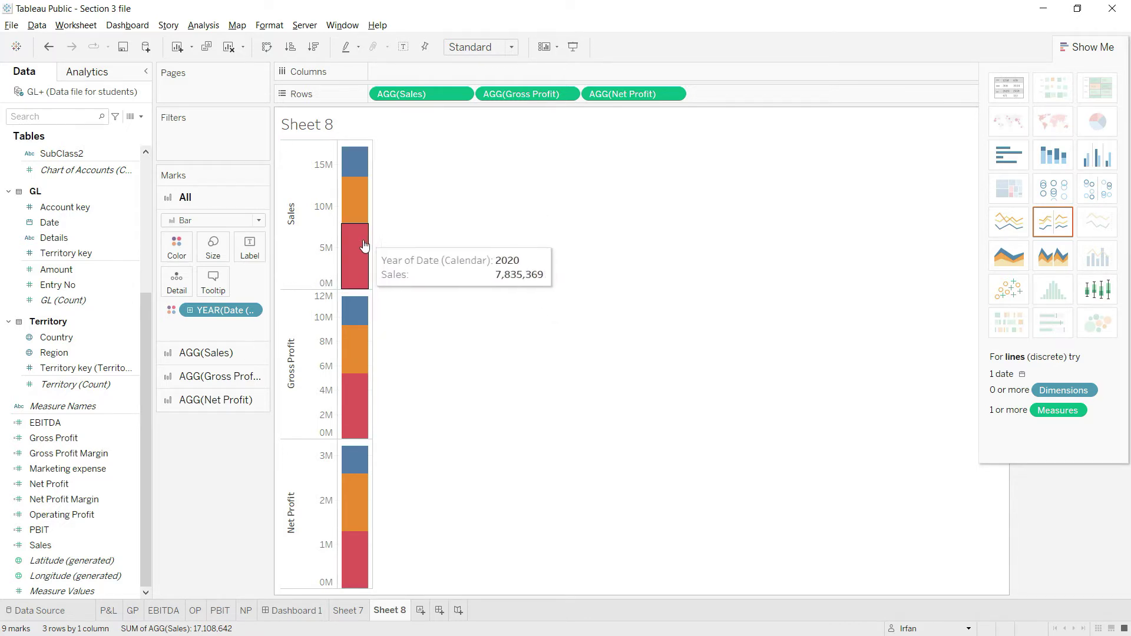
pyautogui.click(252, 310)
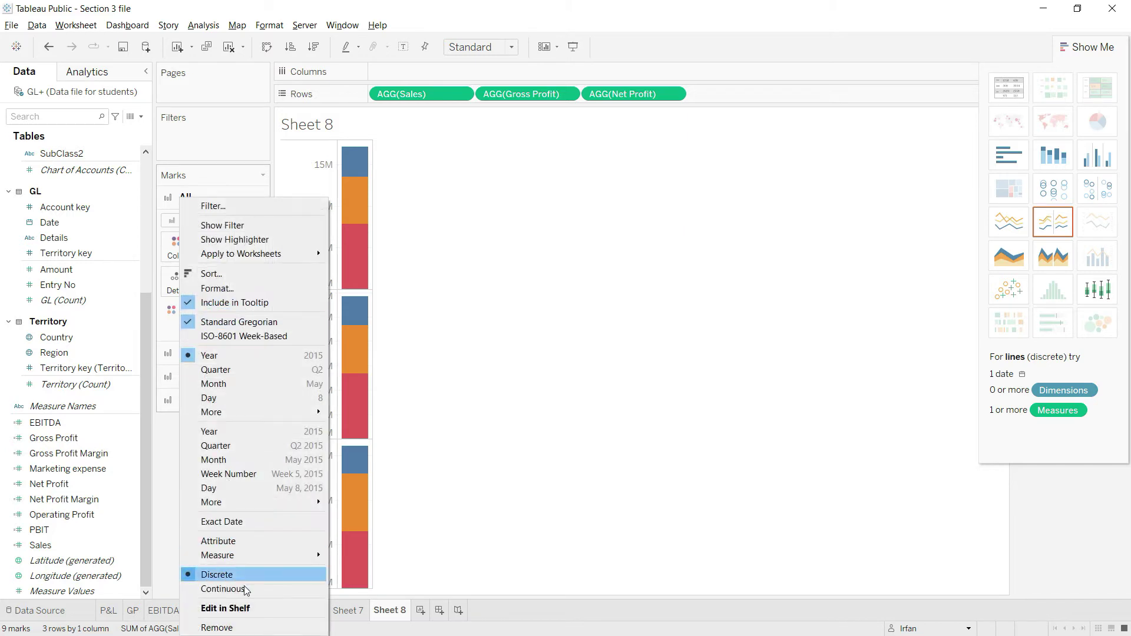
pyautogui.click(246, 626)
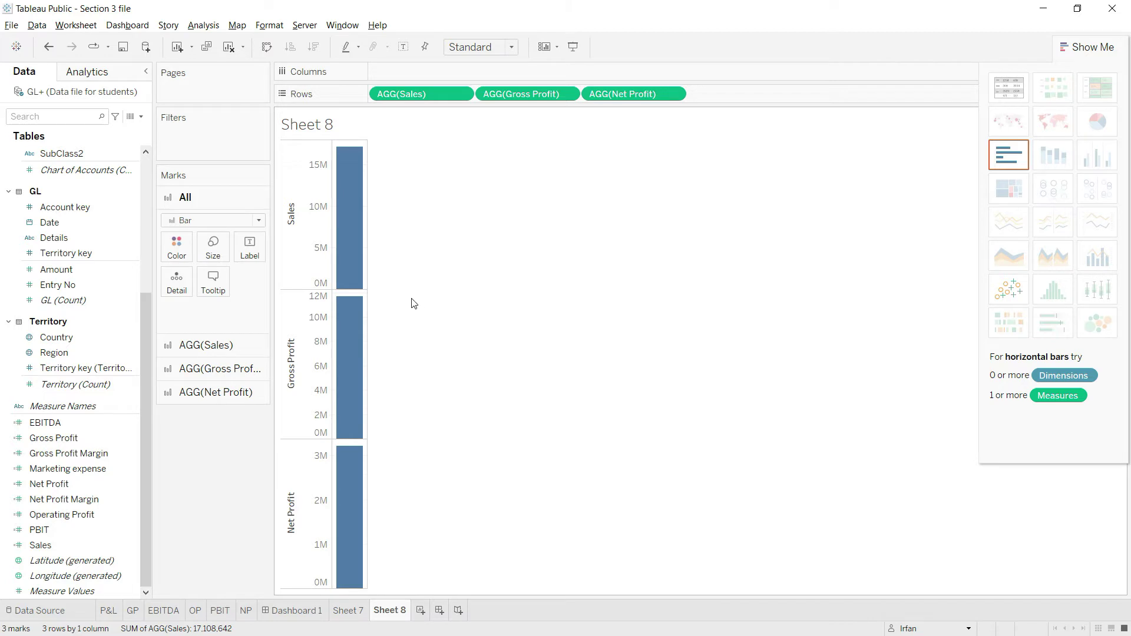
pyautogui.moveTo(340, 347)
# Step: Merge the Gross Profit and Net Profit axes onto Sales and colour by Measure Names
pyautogui.moveTo(285, 294); pyautogui.dragTo(321, 219)
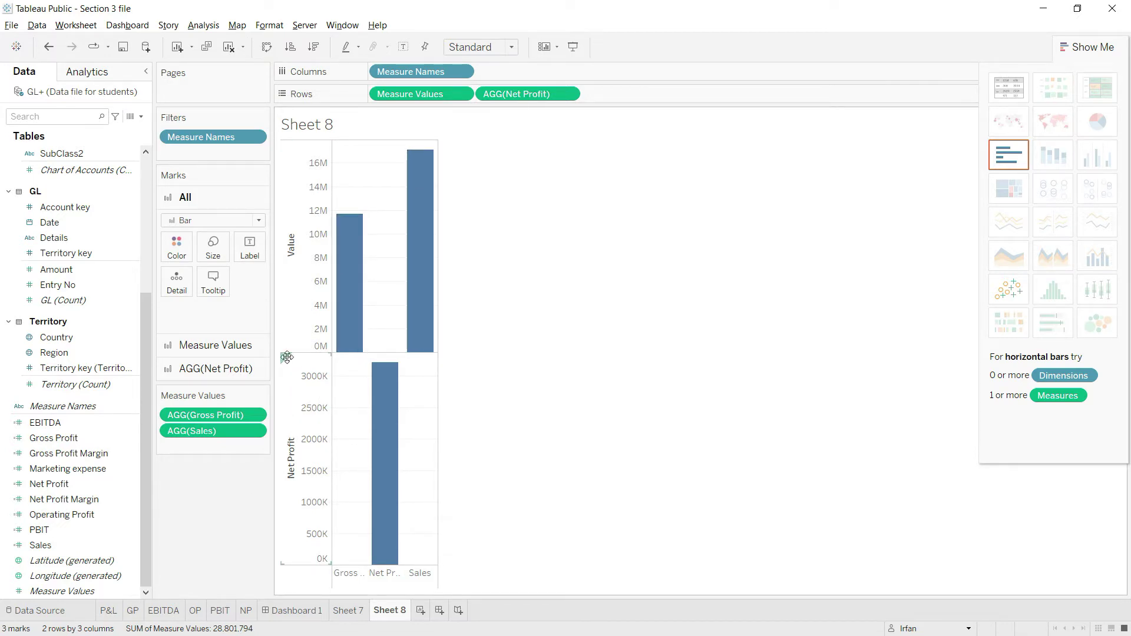
pyautogui.moveTo(287, 357)
pyautogui.mouseDown()
pyautogui.moveTo(315, 327)
pyautogui.moveTo(323, 259)
pyautogui.mouseUp()
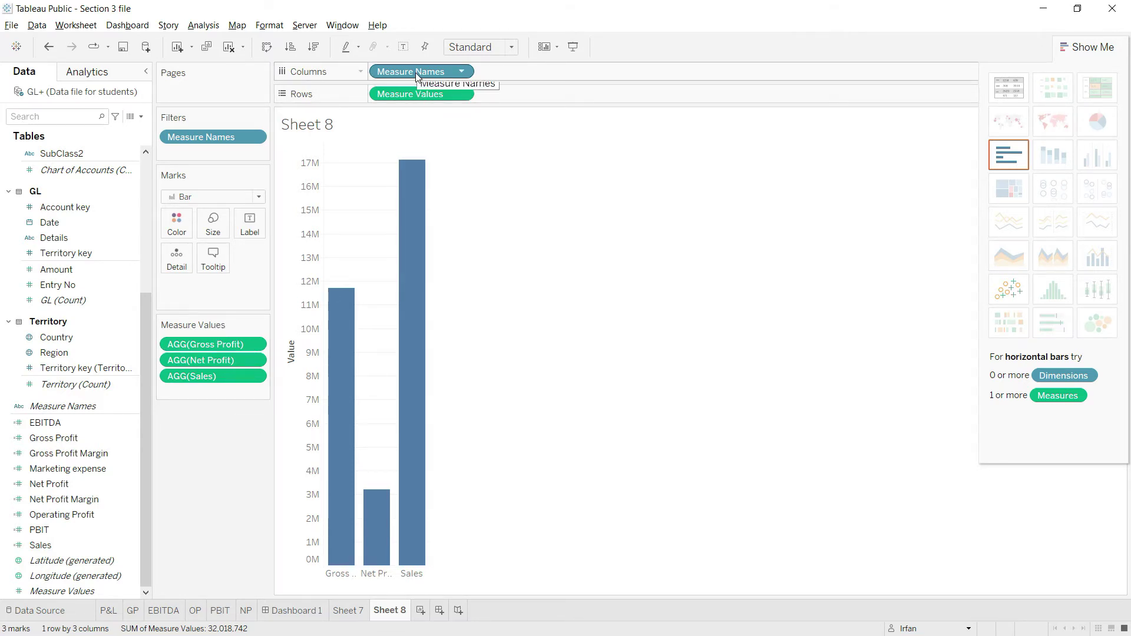
pyautogui.moveTo(416, 75); pyautogui.dragTo(185, 232)
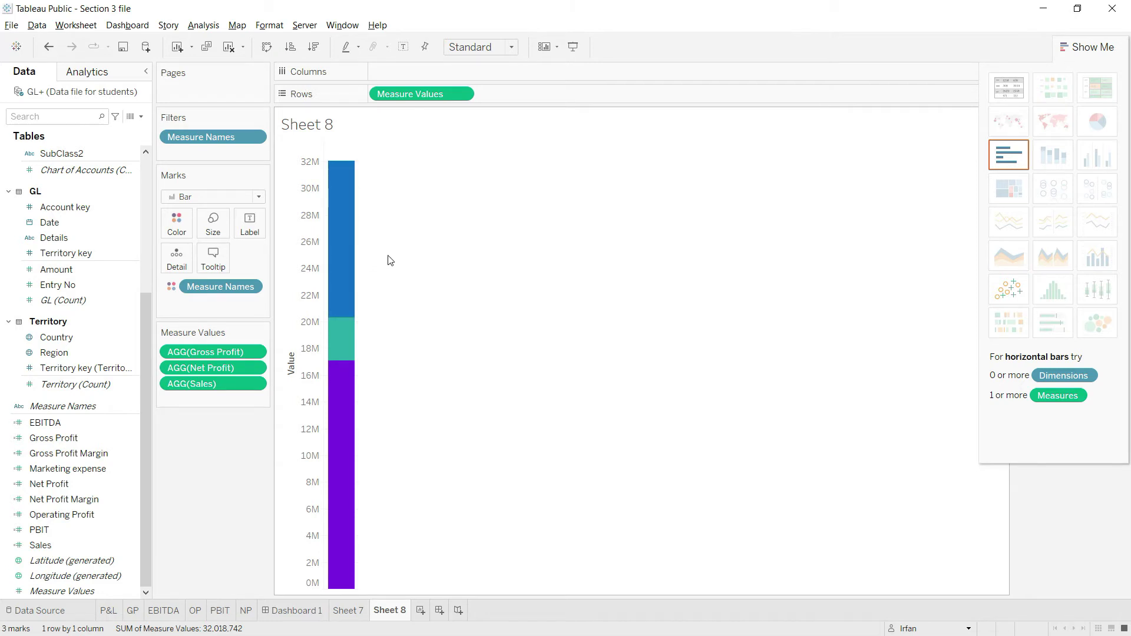
pyautogui.moveTo(142, 313); pyautogui.dragTo(165, 188)
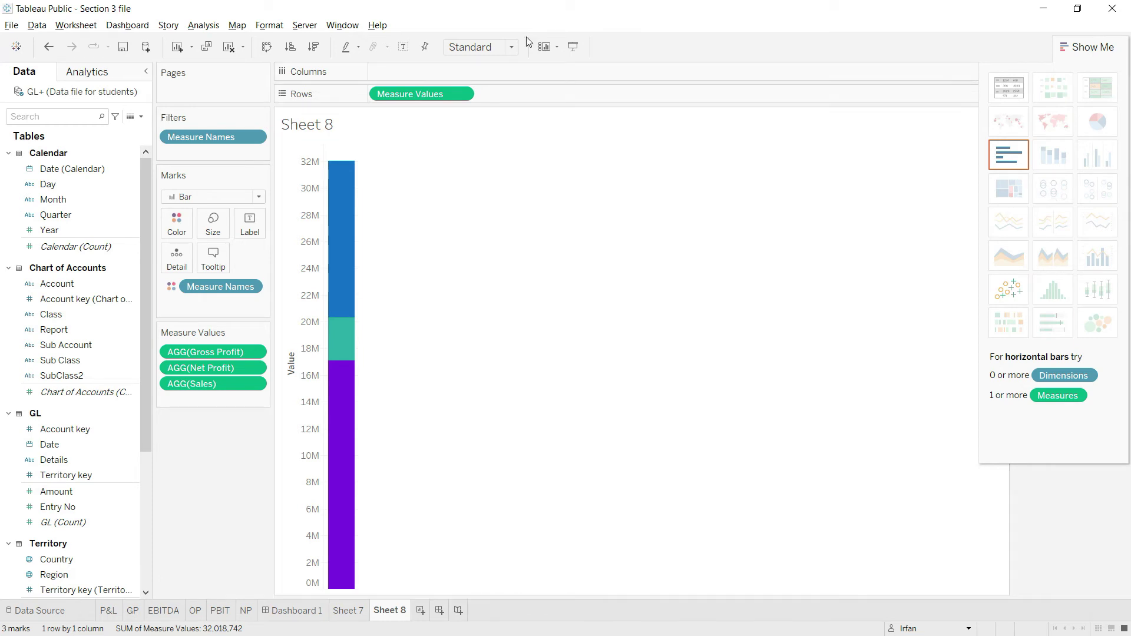
pyautogui.click(129, 169)
# Step: Put Date (Calendar) on Columns and drill from year through quarter to month, giving 36 bars
pyautogui.moveTo(87, 171); pyautogui.dragTo(429, 72)
pyautogui.moveTo(356, 542)
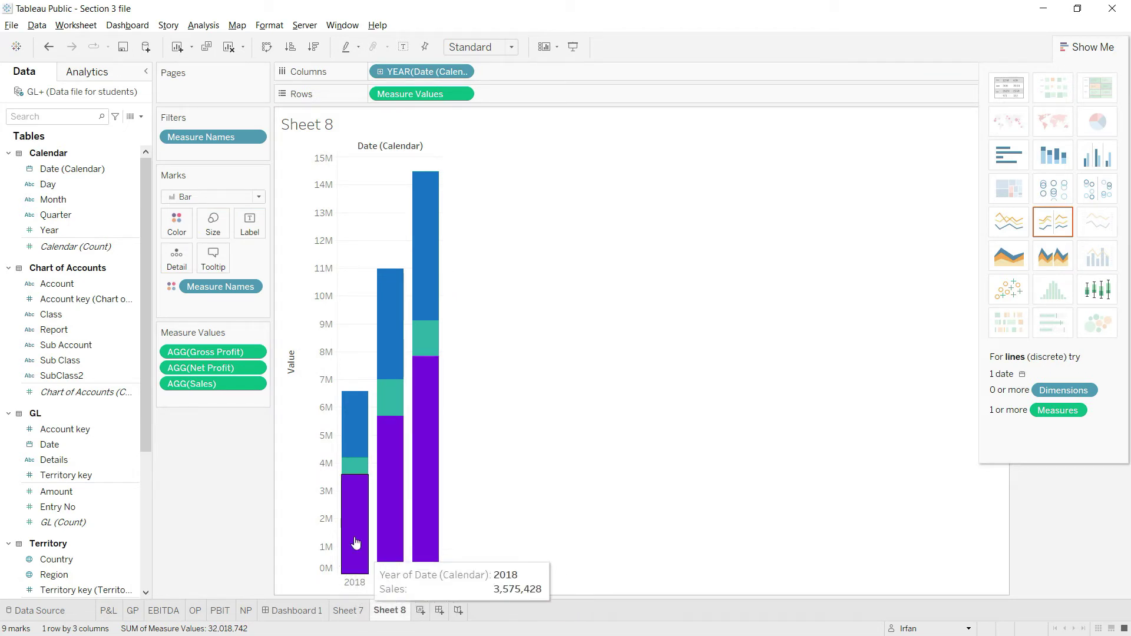
pyautogui.moveTo(428, 216)
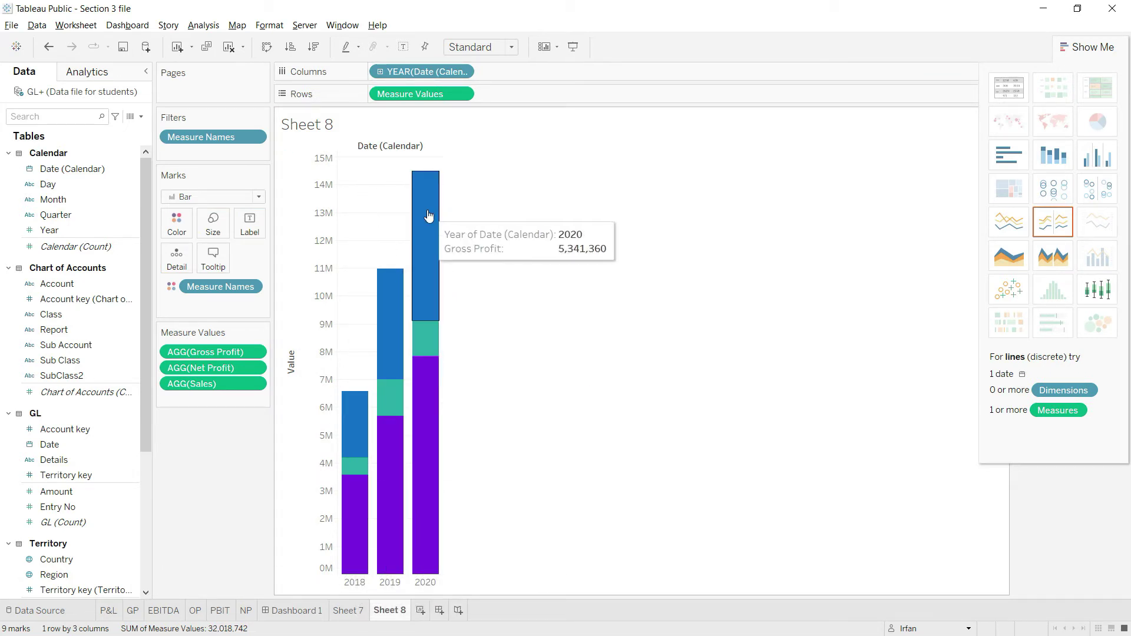
pyautogui.click(380, 73)
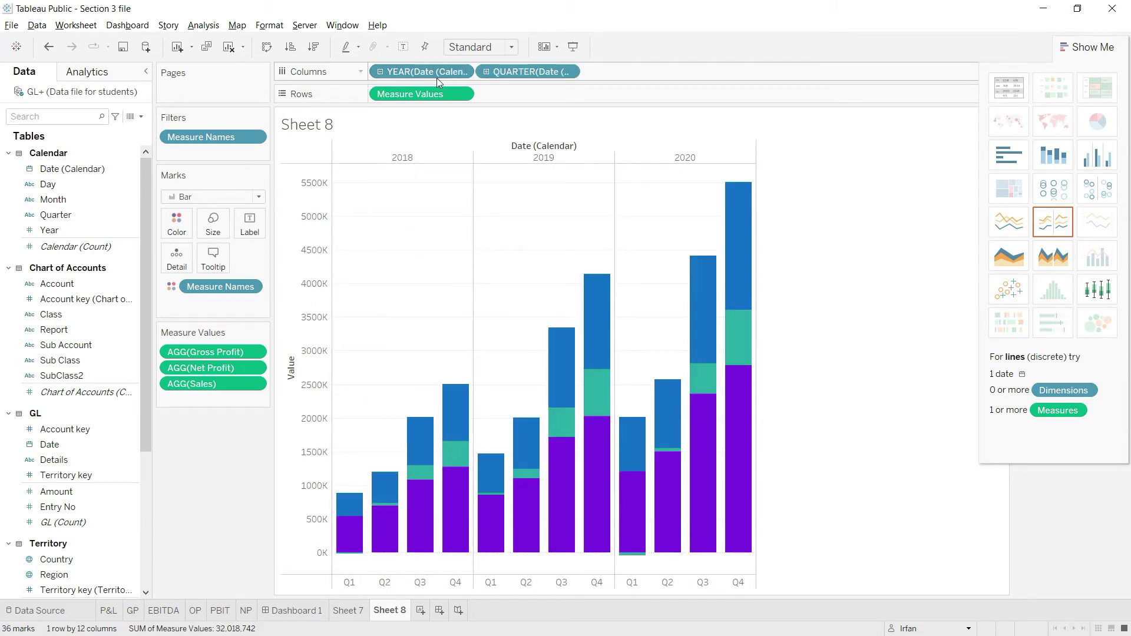
pyautogui.click(486, 72)
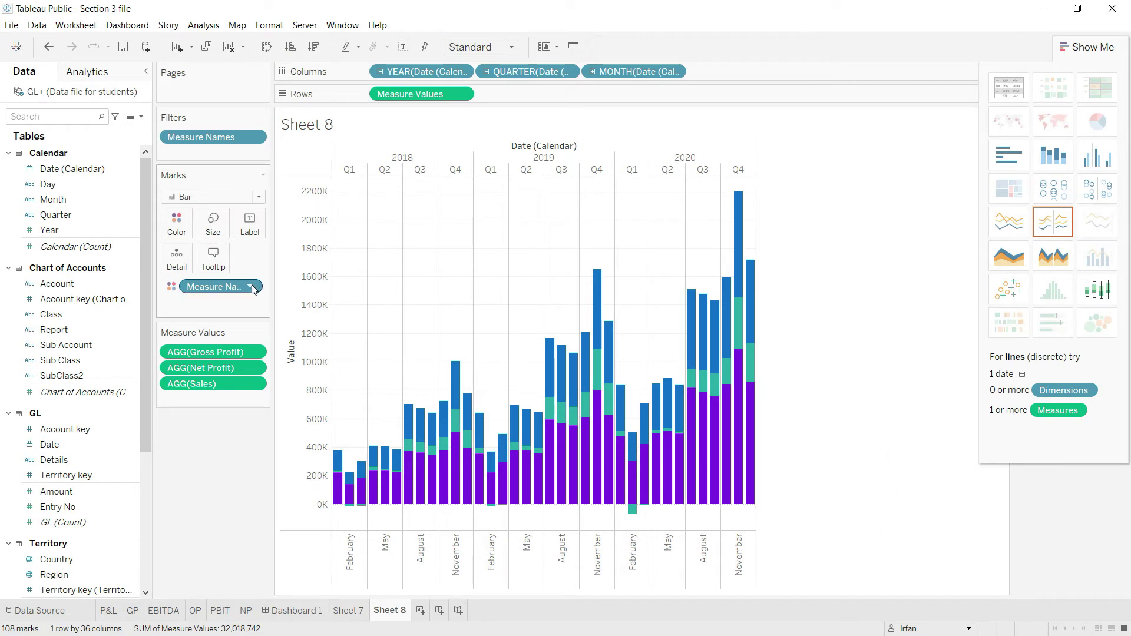
pyautogui.click(177, 223)
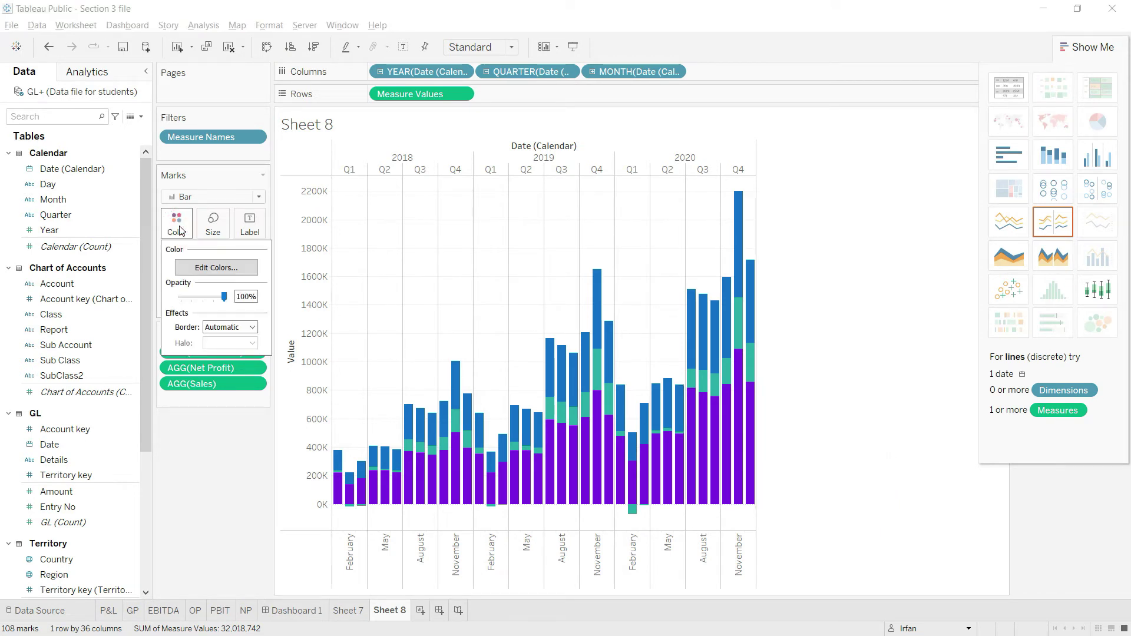
# Step: In Edit Colors, give Net Profit a green colour and apply it
pyautogui.click(216, 268)
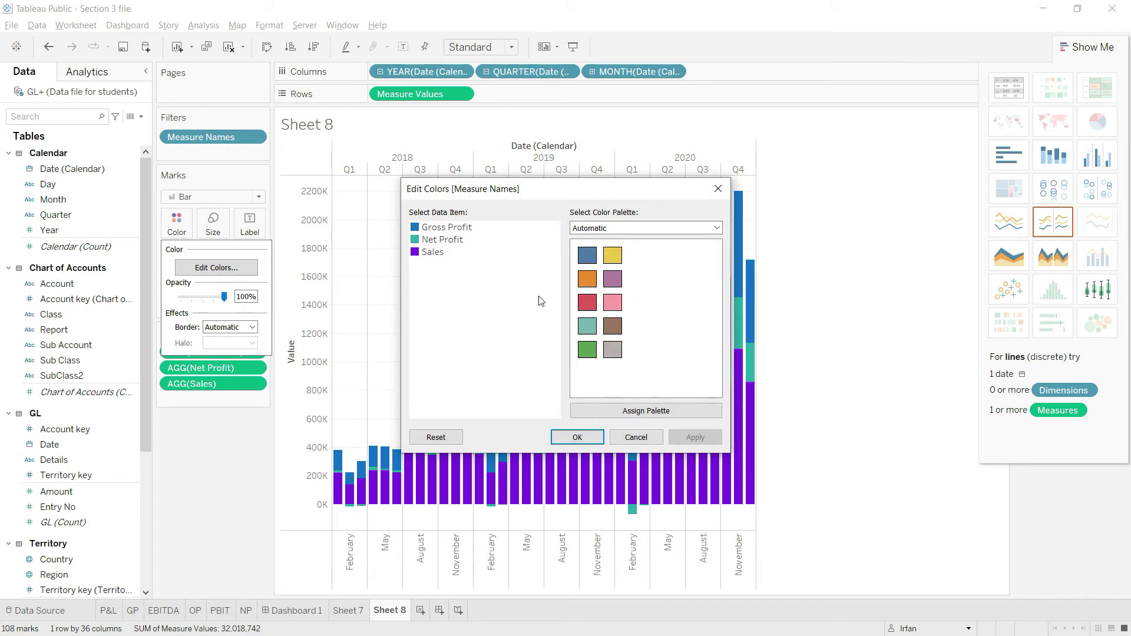
pyautogui.click(448, 240)
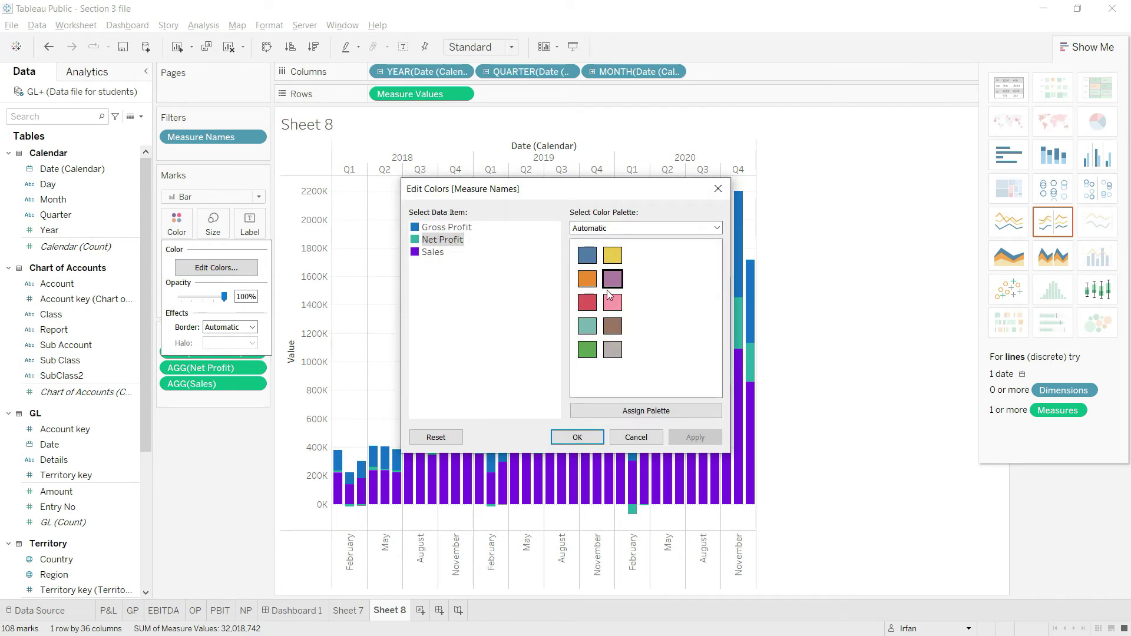
pyautogui.click(613, 264)
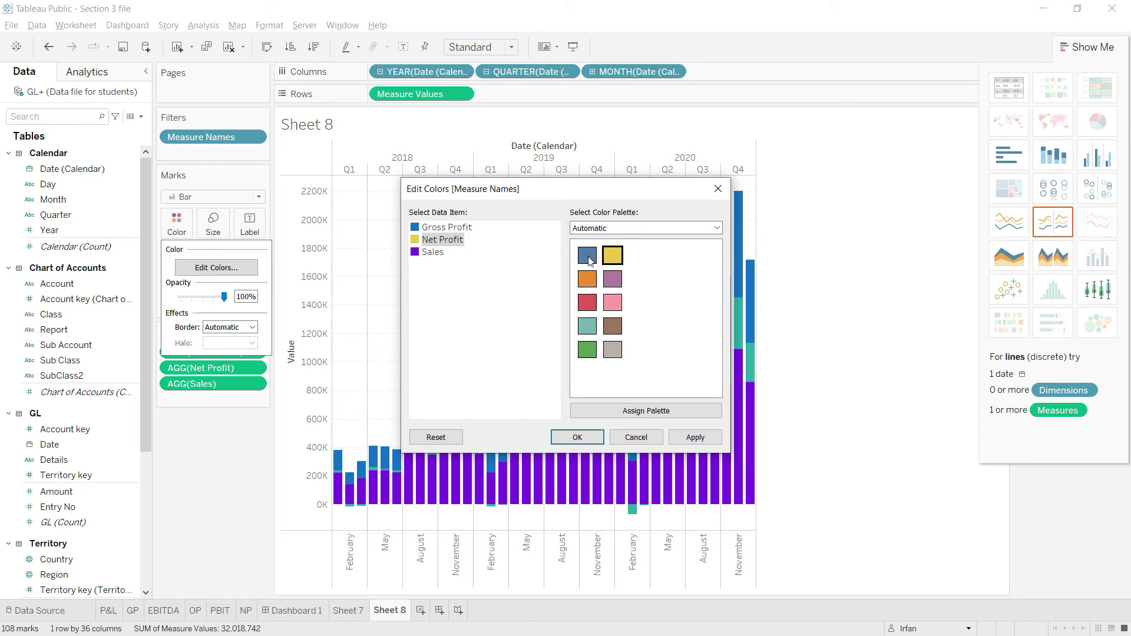
pyautogui.click(695, 437)
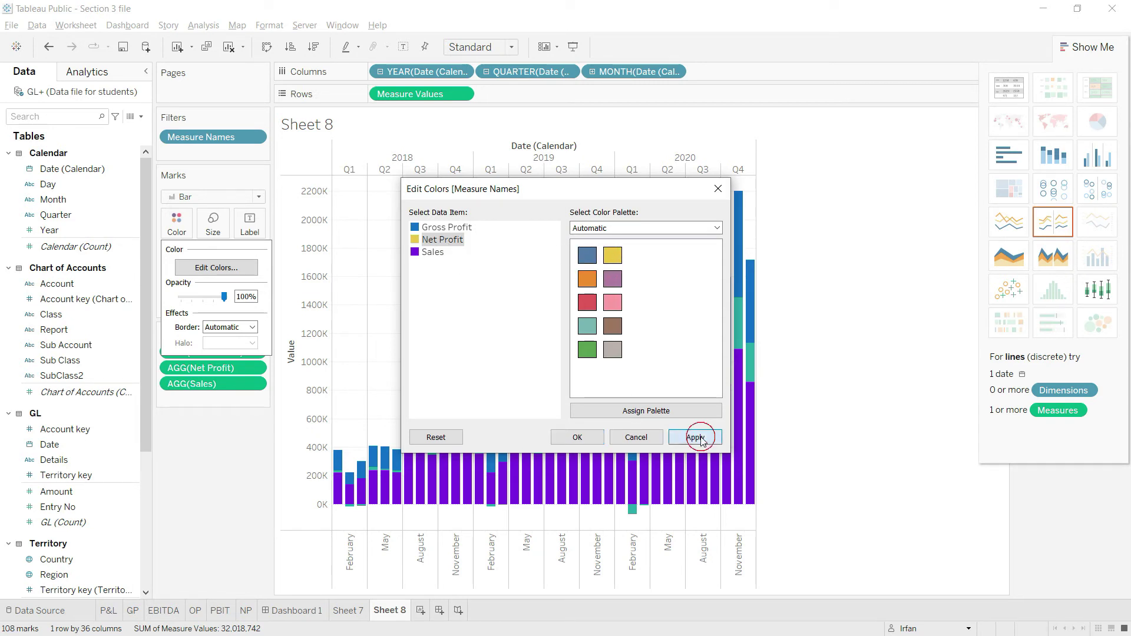
pyautogui.moveTo(585, 195); pyautogui.dragTo(844, 249)
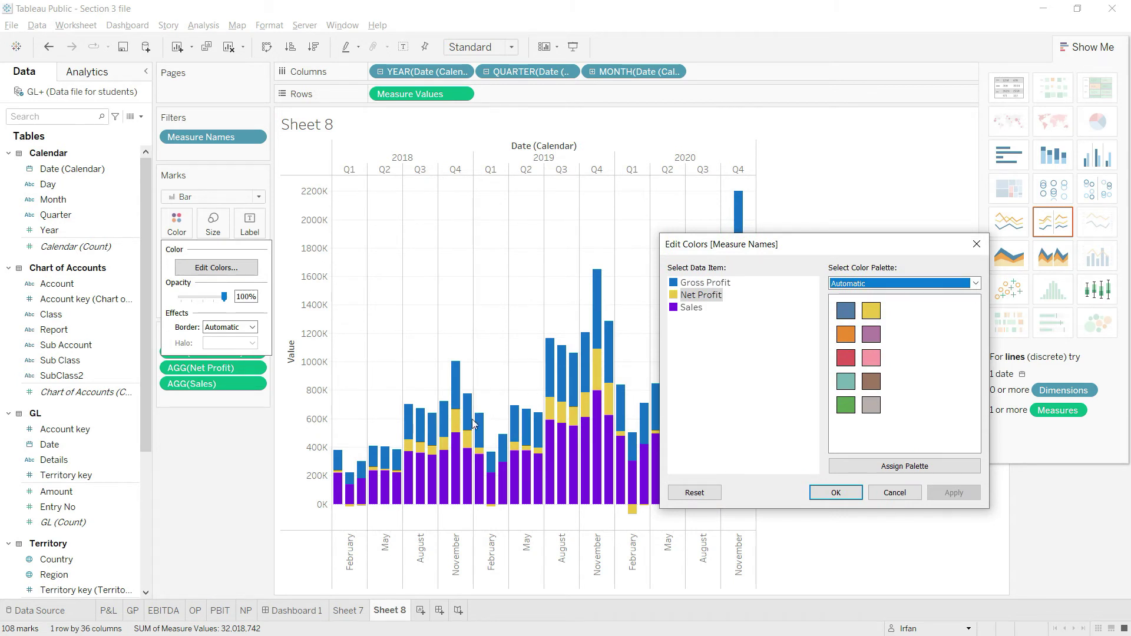
pyautogui.moveTo(810, 243); pyautogui.dragTo(854, 188)
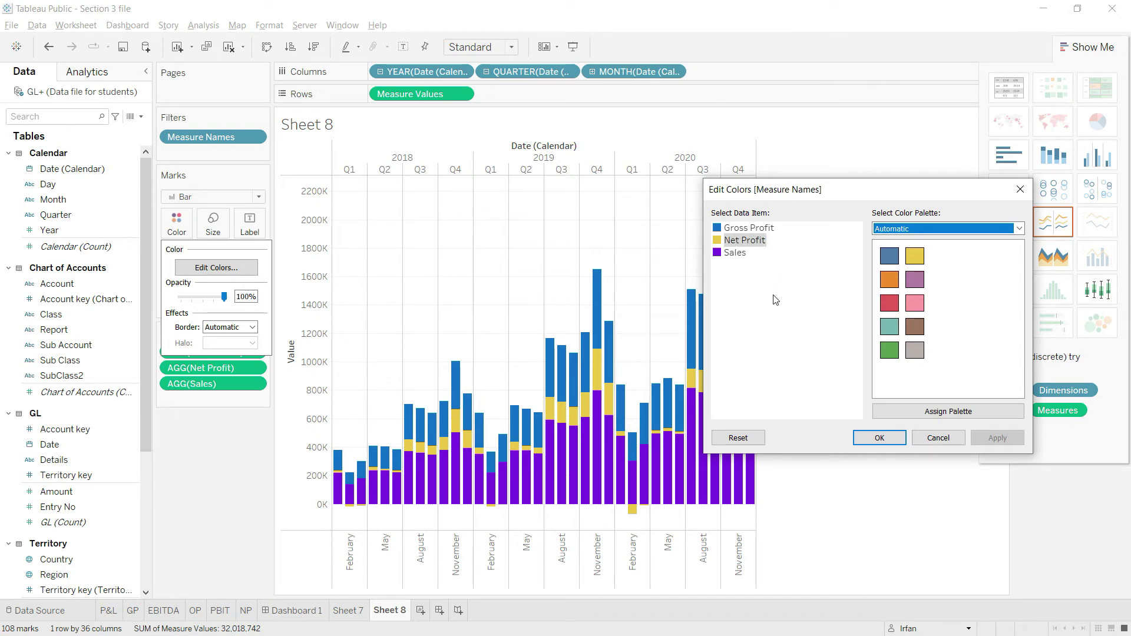
pyautogui.click(739, 250)
pyautogui.click(775, 242)
pyautogui.click(887, 351)
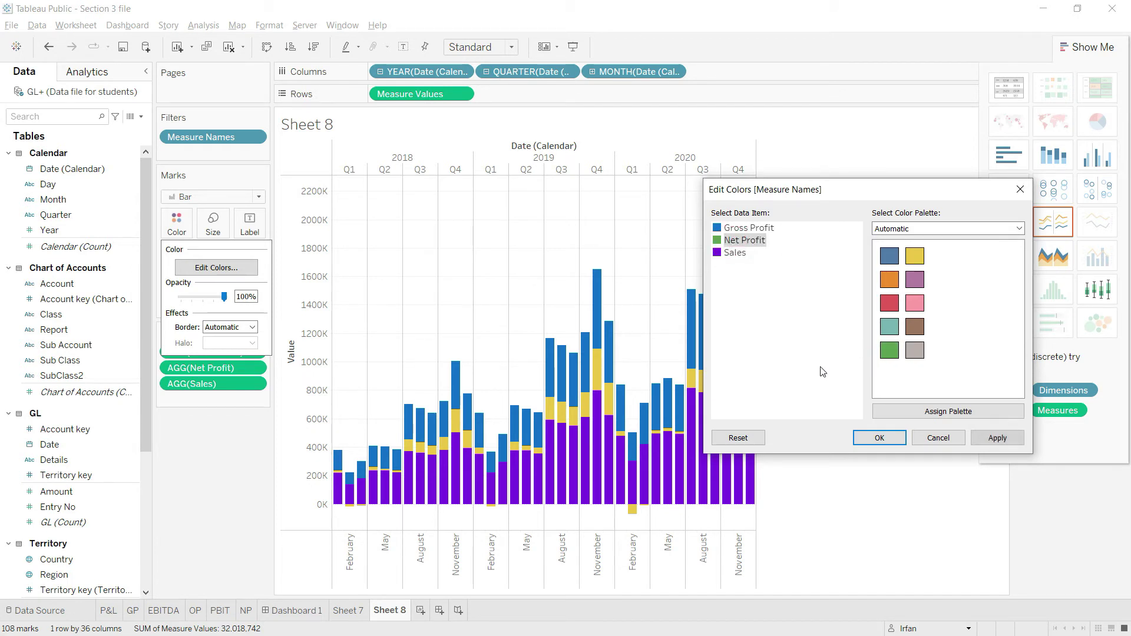
pyautogui.click(999, 438)
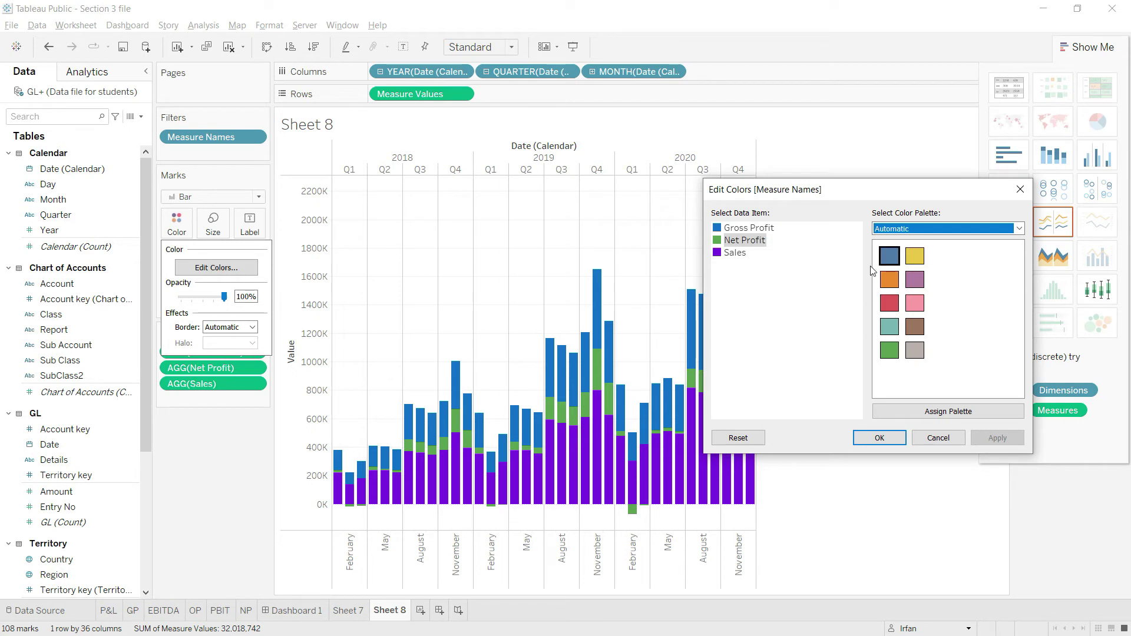
# Step: Browse the palette list without changing it, then close the Edit Colors dialog
pyautogui.click(1019, 229)
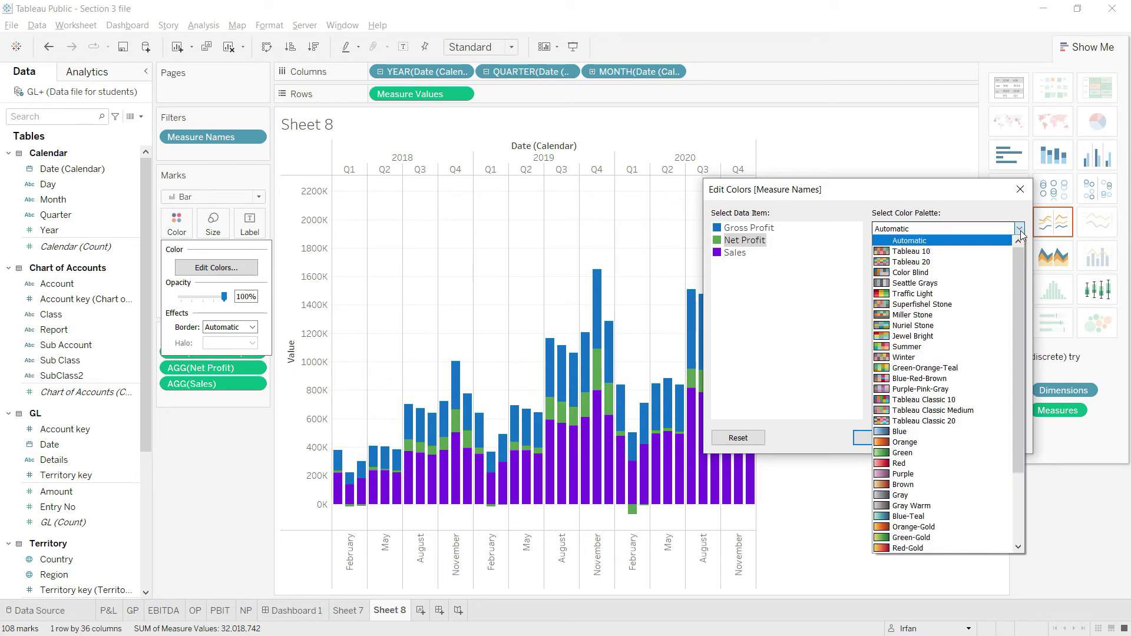
pyautogui.moveTo(1022, 293)
pyautogui.mouseDown()
pyautogui.moveTo(1018, 389)
pyautogui.moveTo(1034, 275)
pyautogui.mouseUp()
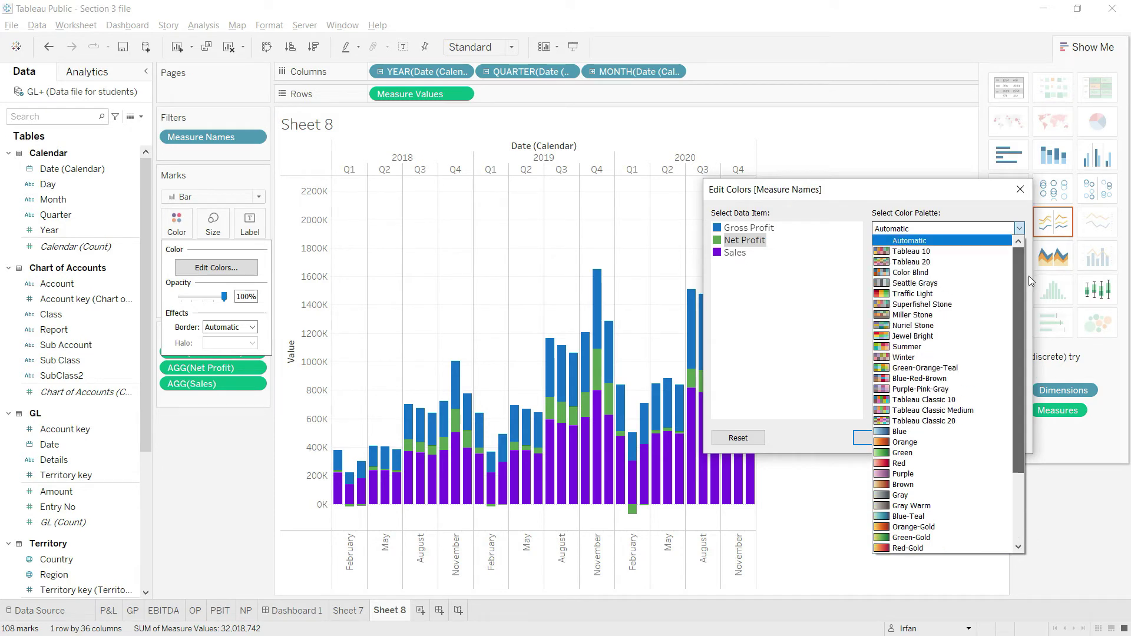
pyautogui.moveTo(1024, 323); pyautogui.dragTo(825, 326)
pyautogui.click(825, 326)
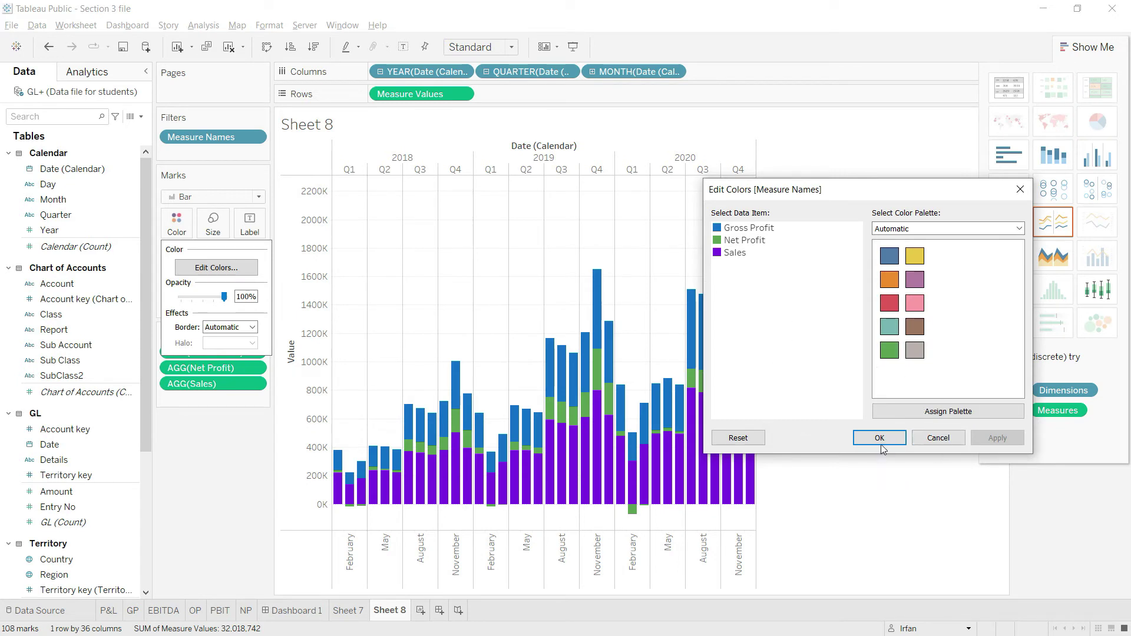
pyautogui.click(1019, 189)
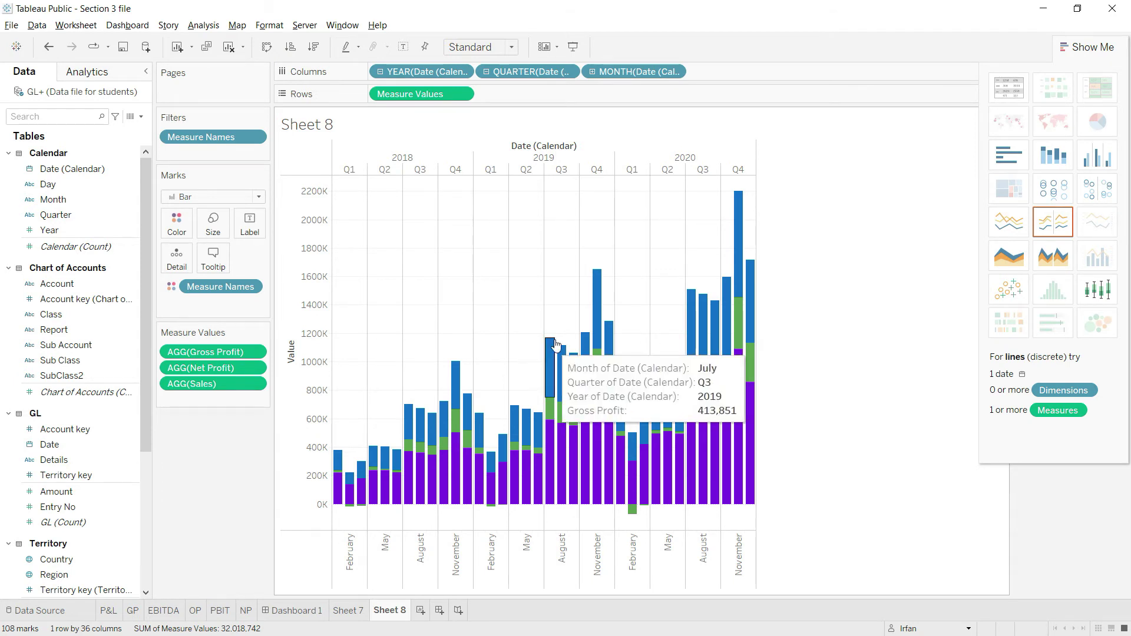
# Step: Hide the Value axis and the month headers
pyautogui.rightClick(311, 304)
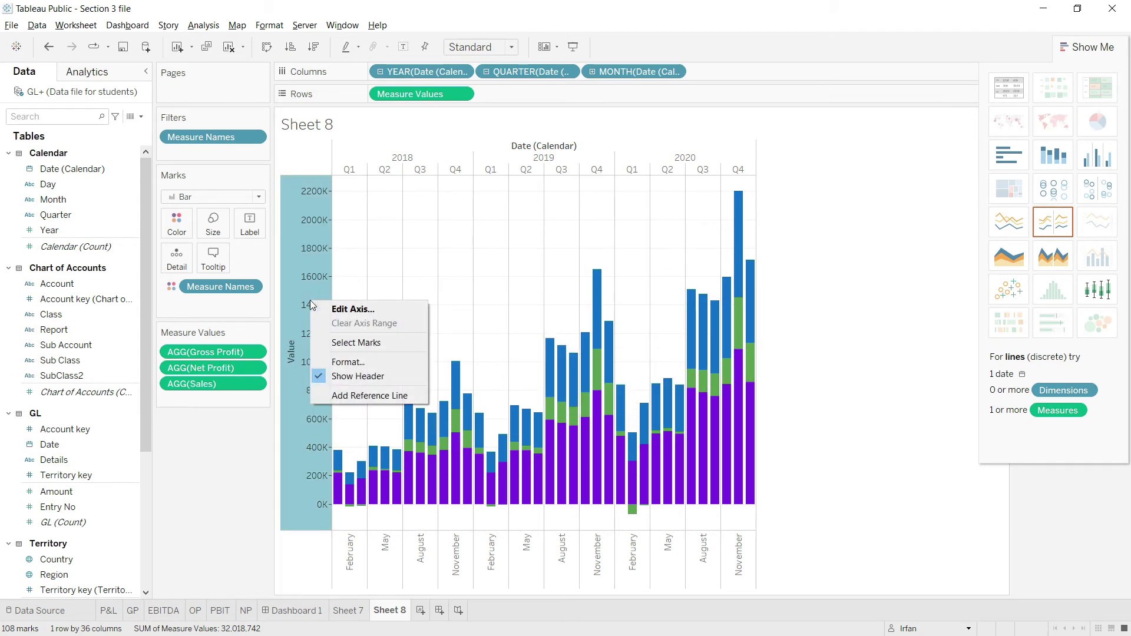
pyautogui.click(321, 377)
pyautogui.moveTo(311, 486)
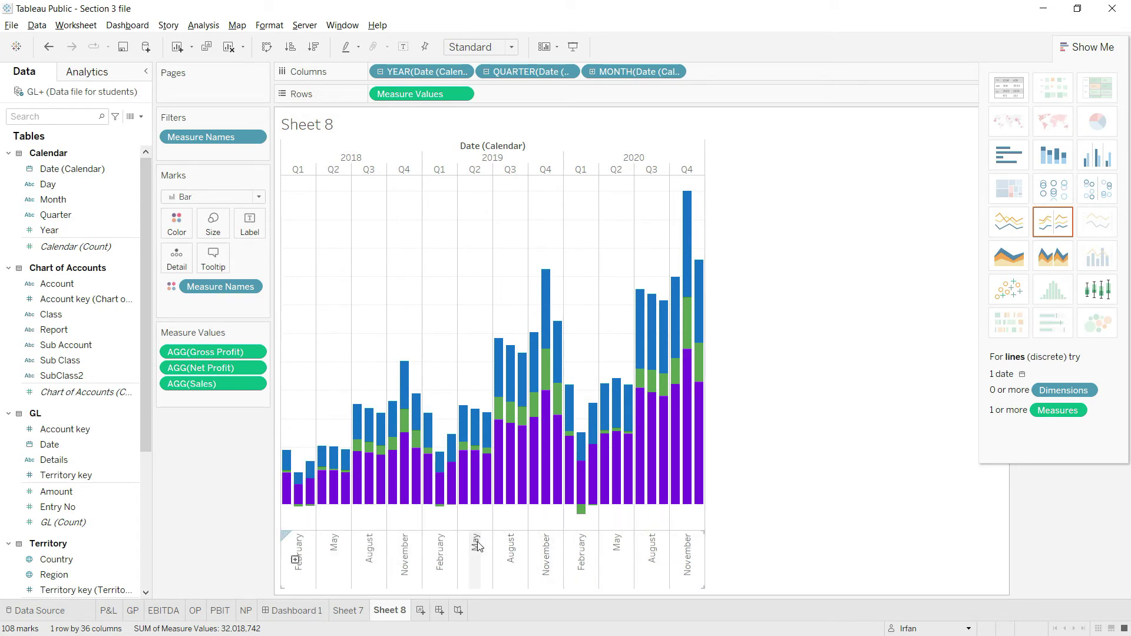
pyautogui.rightClick(479, 545)
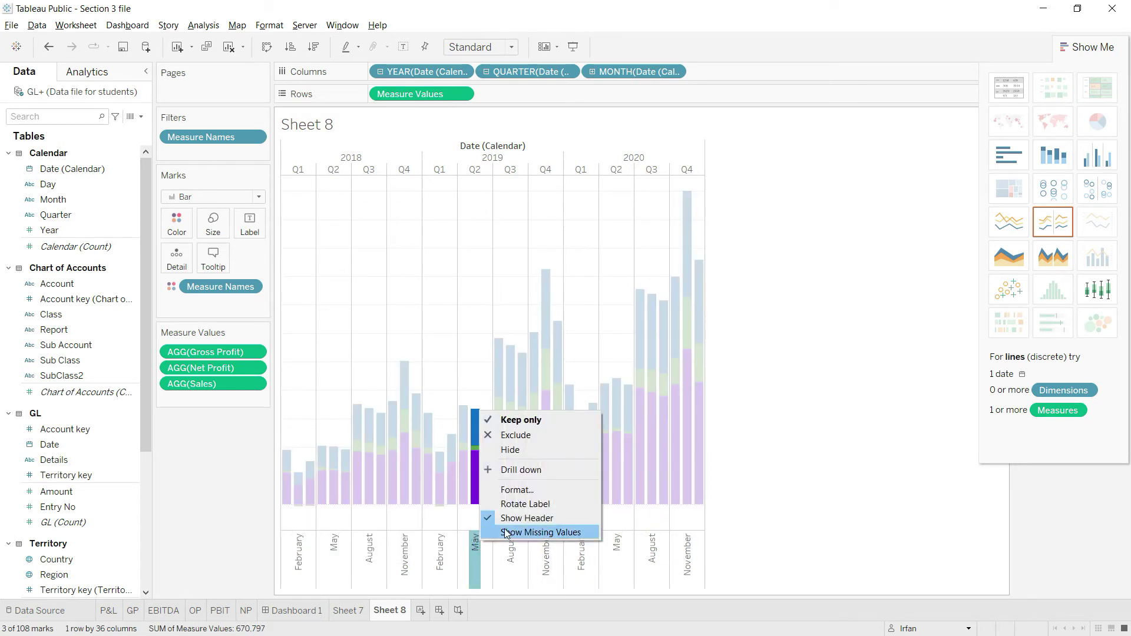
pyautogui.click(488, 518)
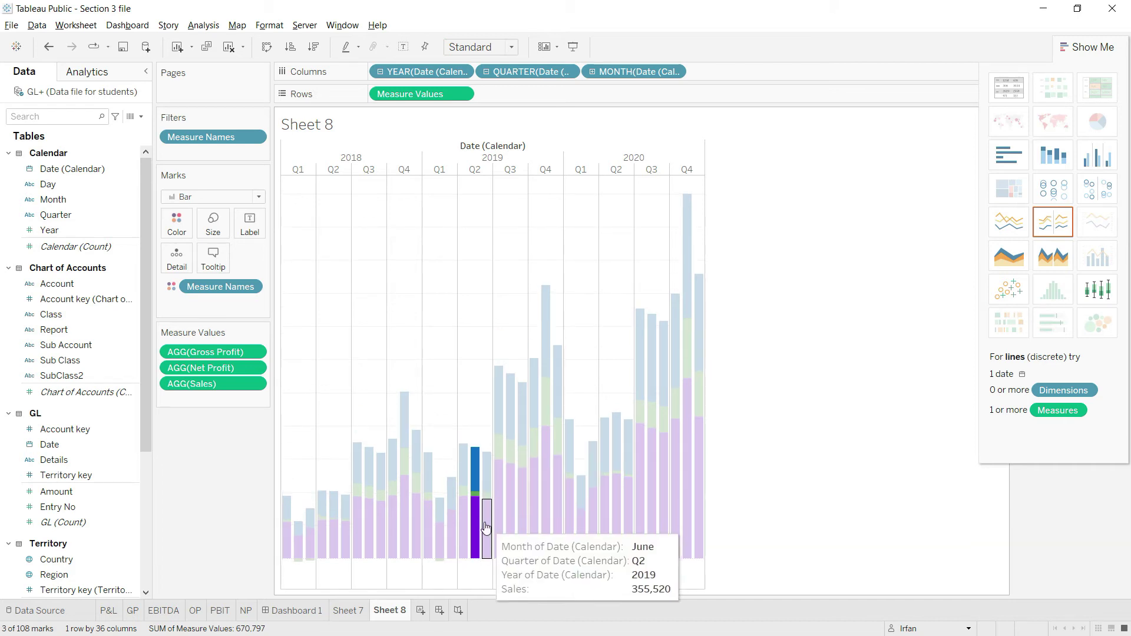
pyautogui.click(483, 259)
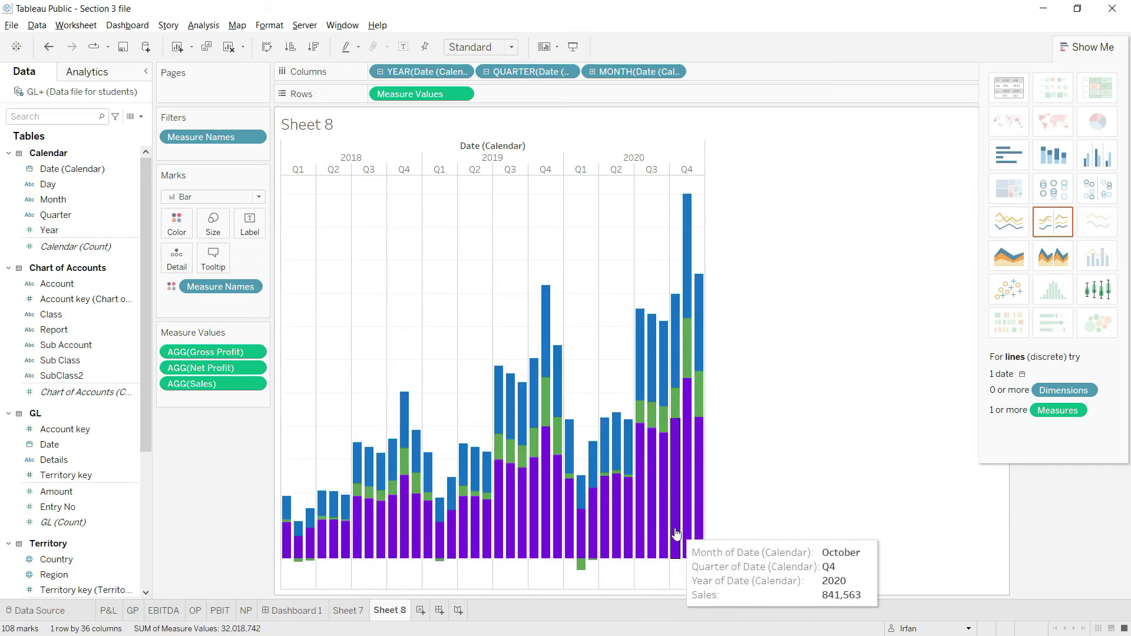
# Step: Hide the Date (Calendar) field label and the year and quarter headers
pyautogui.rightClick(475, 148)
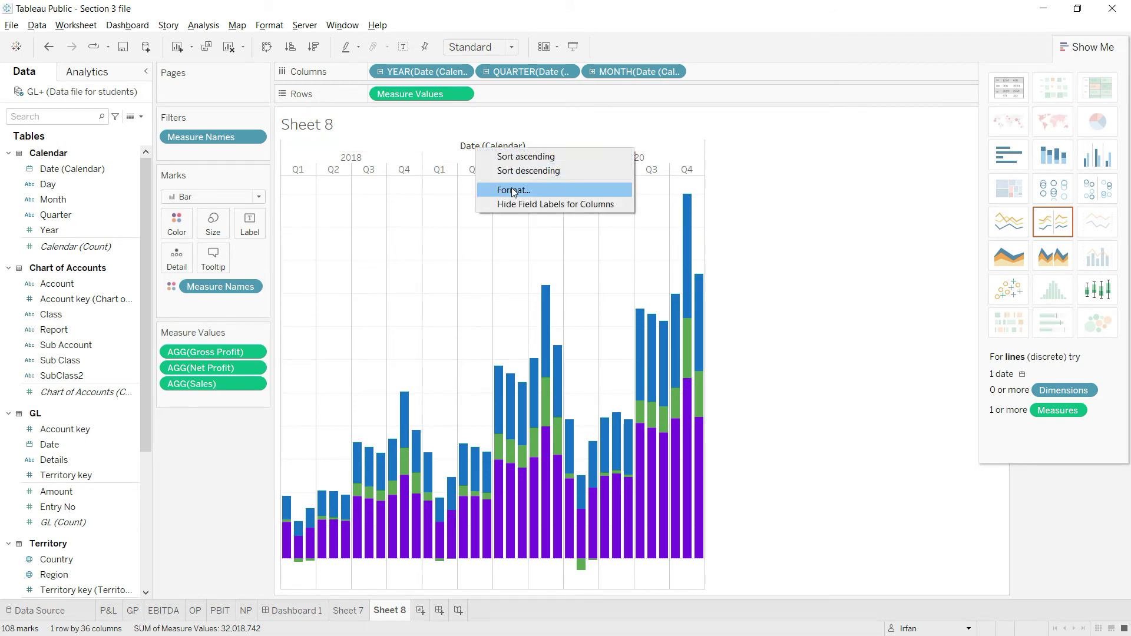
pyautogui.click(526, 205)
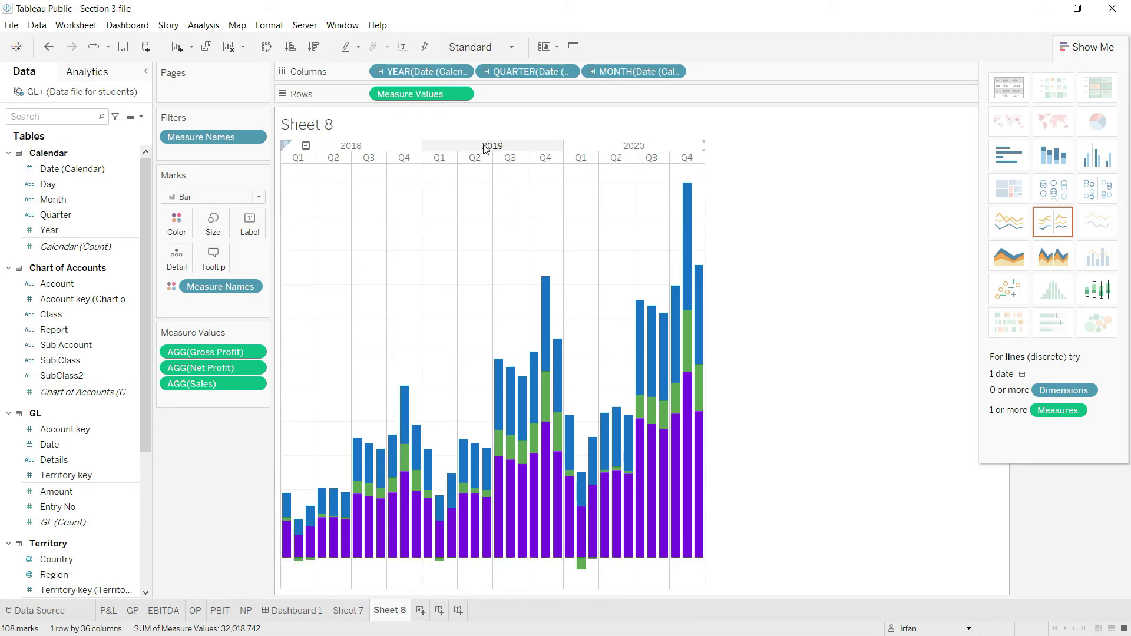
pyautogui.rightClick(485, 146)
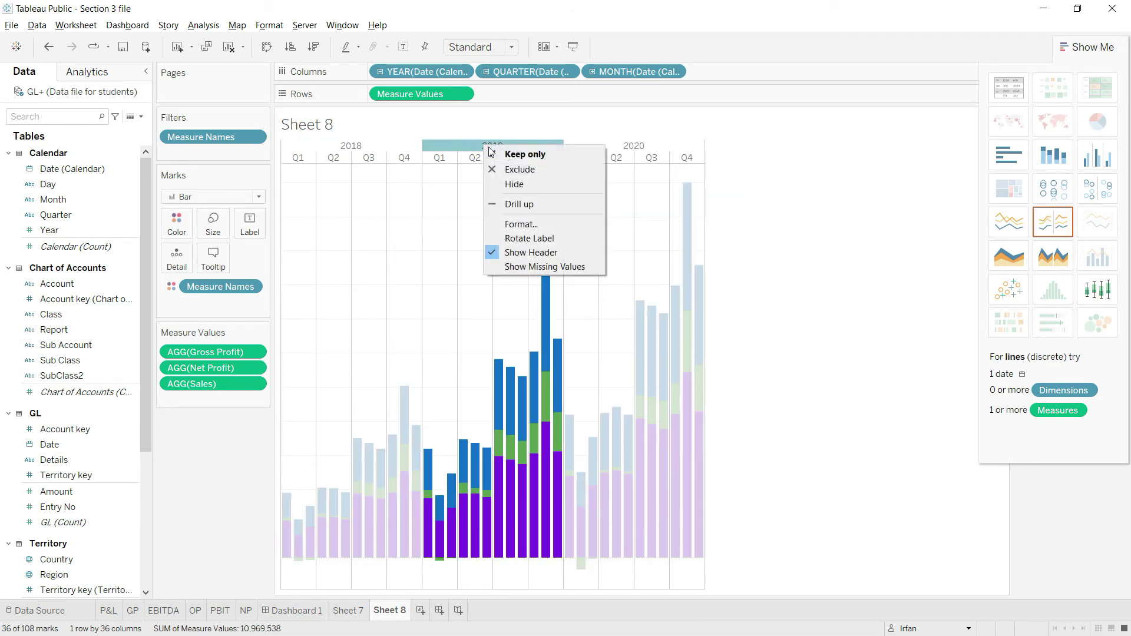
pyautogui.click(500, 252)
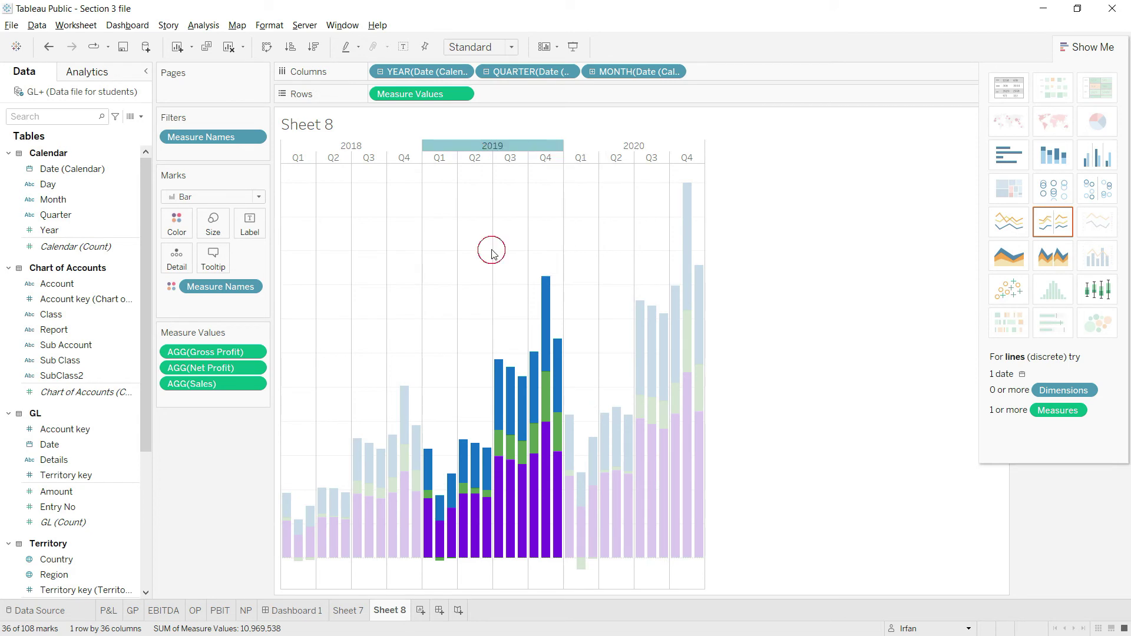
pyautogui.rightClick(446, 153)
pyautogui.click(456, 257)
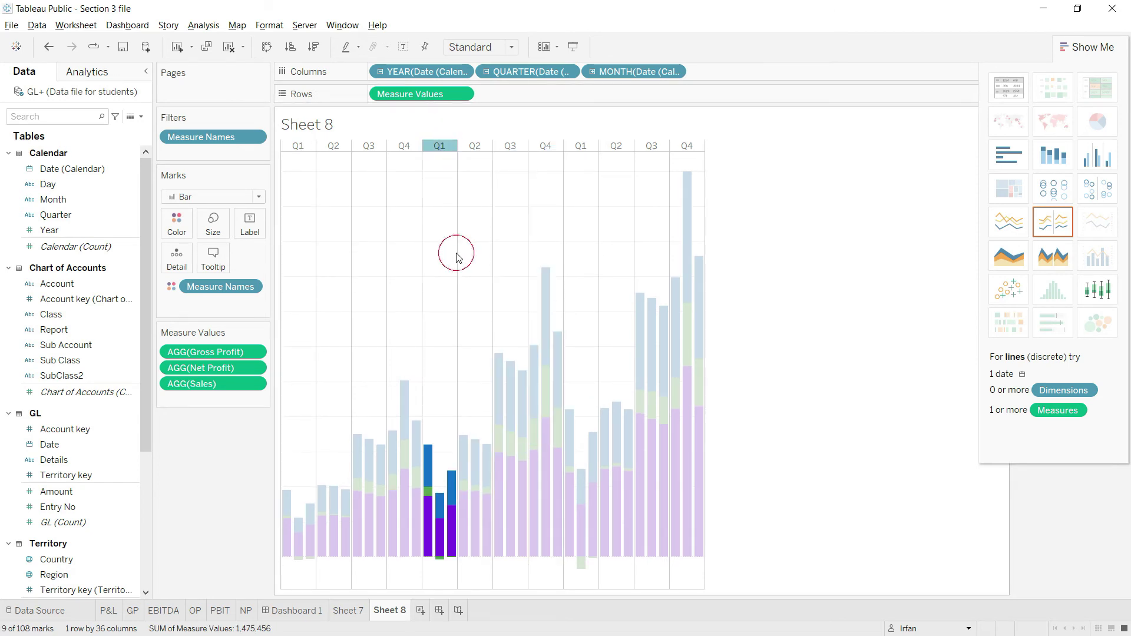
pyautogui.click(465, 279)
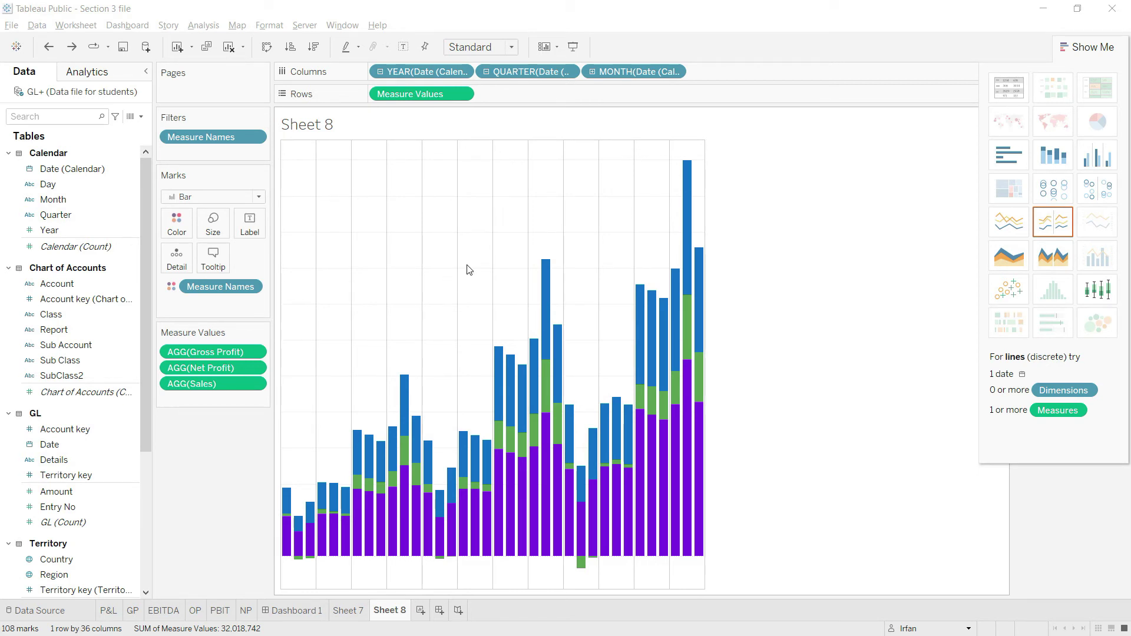
pyautogui.click(268, 29)
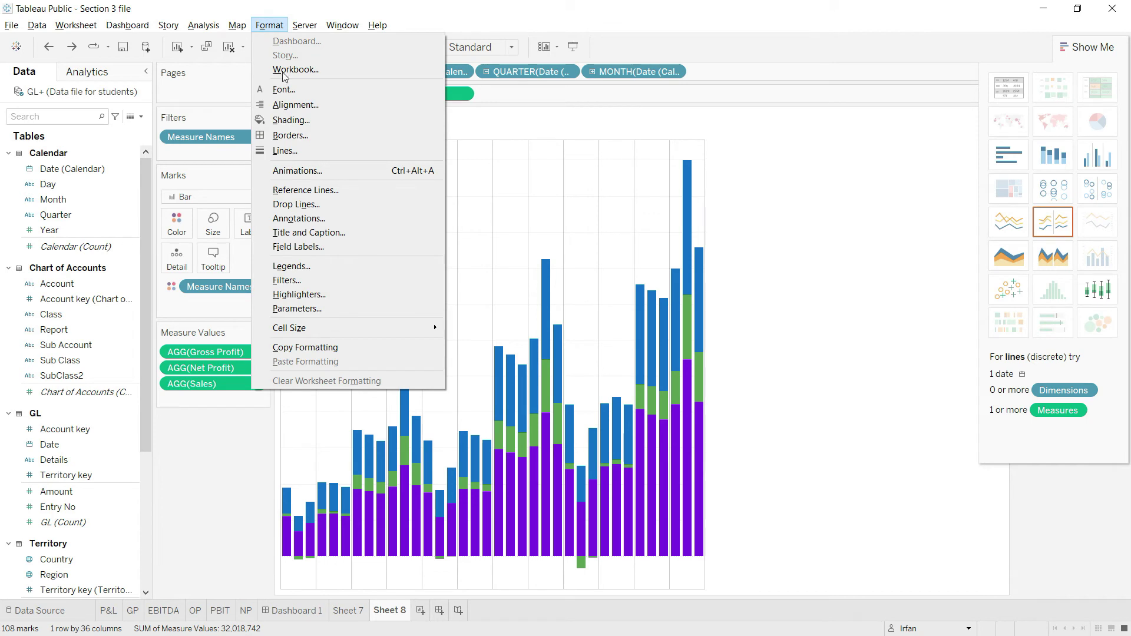
# Step: Set the row grid lines to None in the Format Lines settings
pyautogui.click(287, 150)
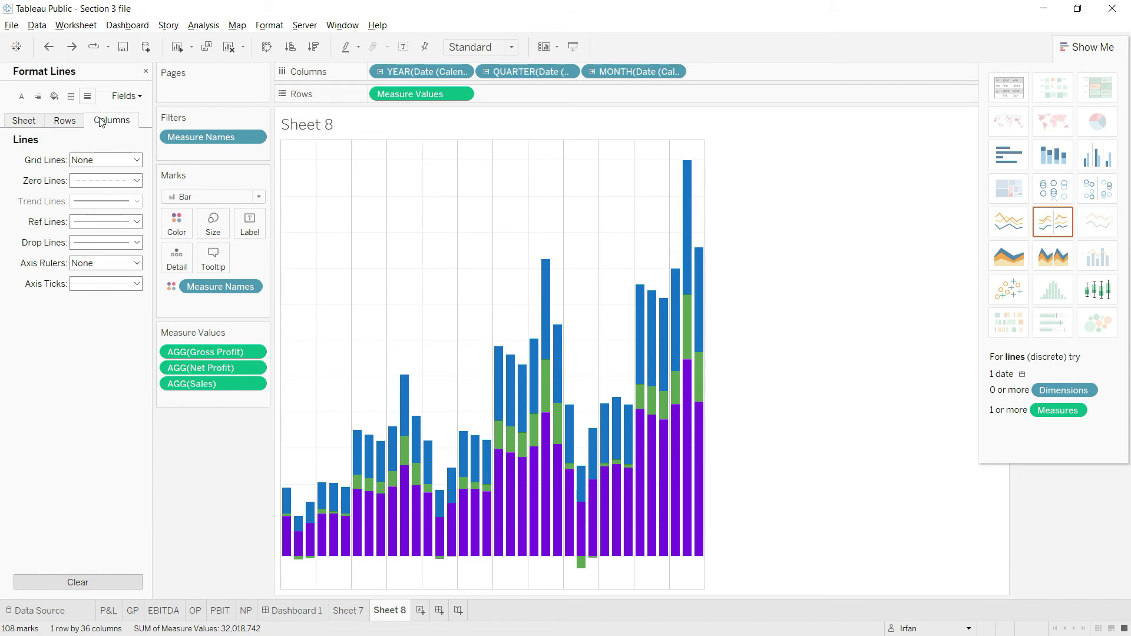
pyautogui.click(65, 121)
pyautogui.click(125, 159)
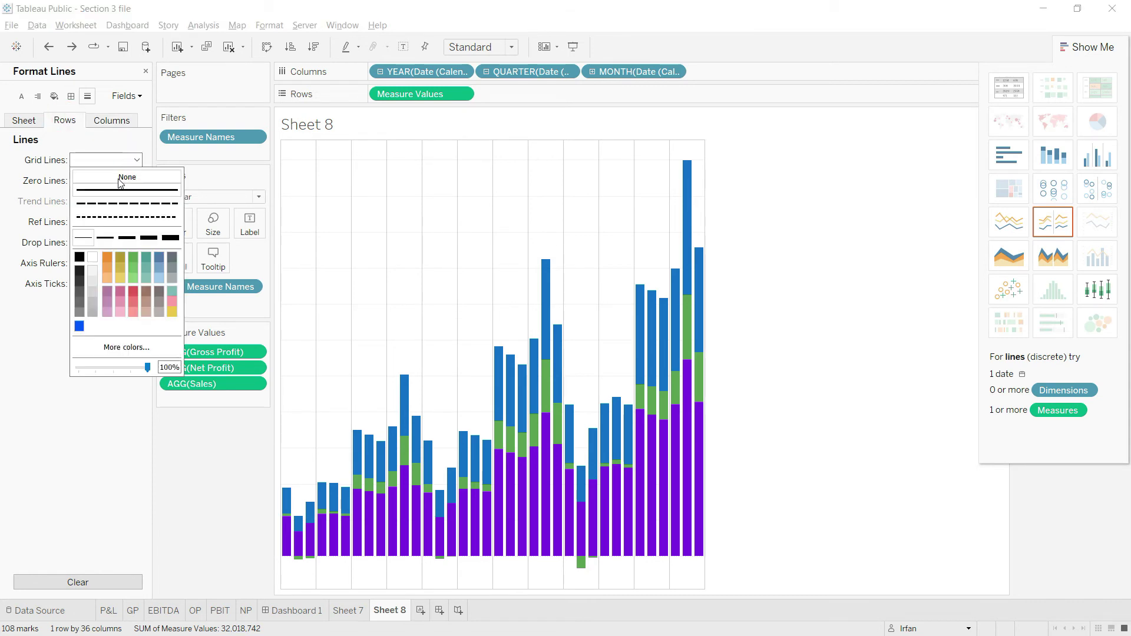
pyautogui.click(120, 177)
pyautogui.click(24, 121)
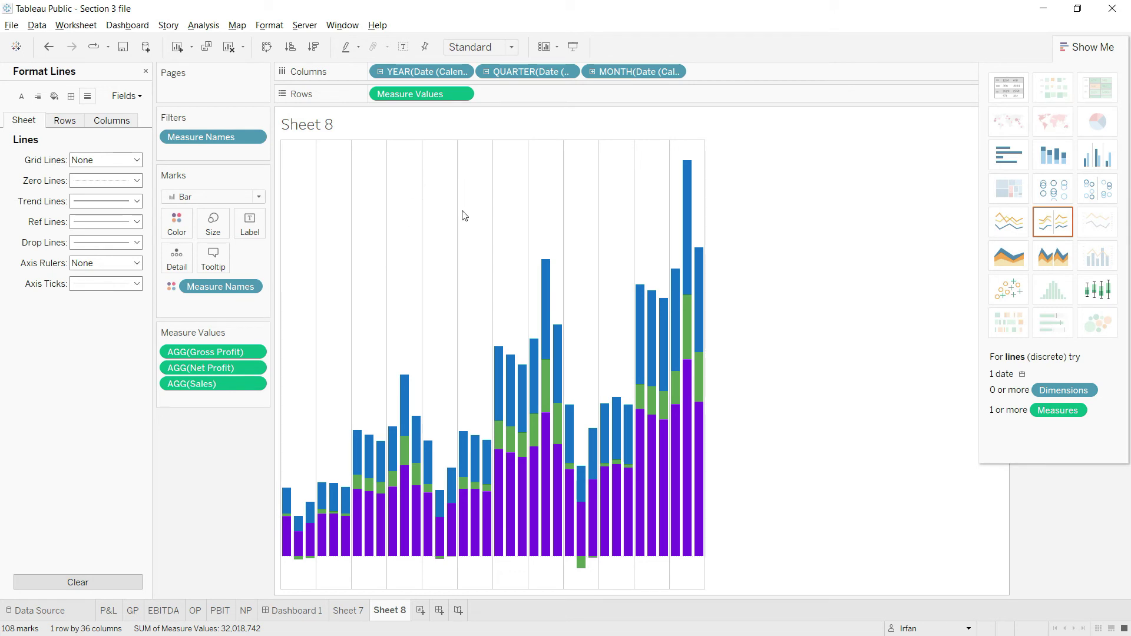
pyautogui.click(71, 97)
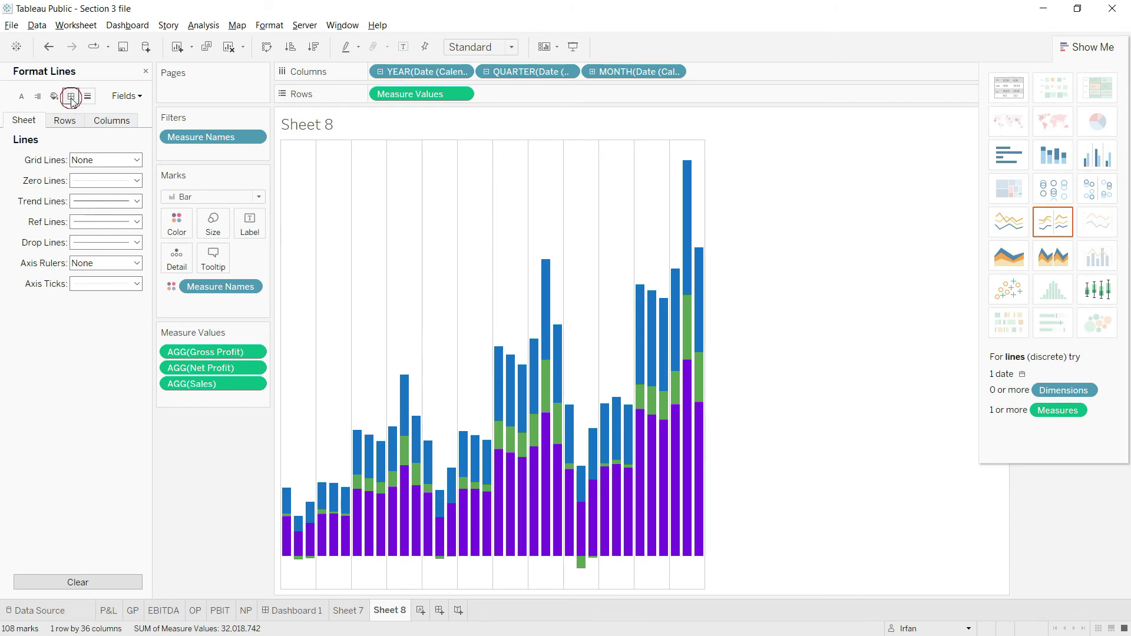
# Step: Set the column divider on the Borders Columns tab to None
pyautogui.click(110, 121)
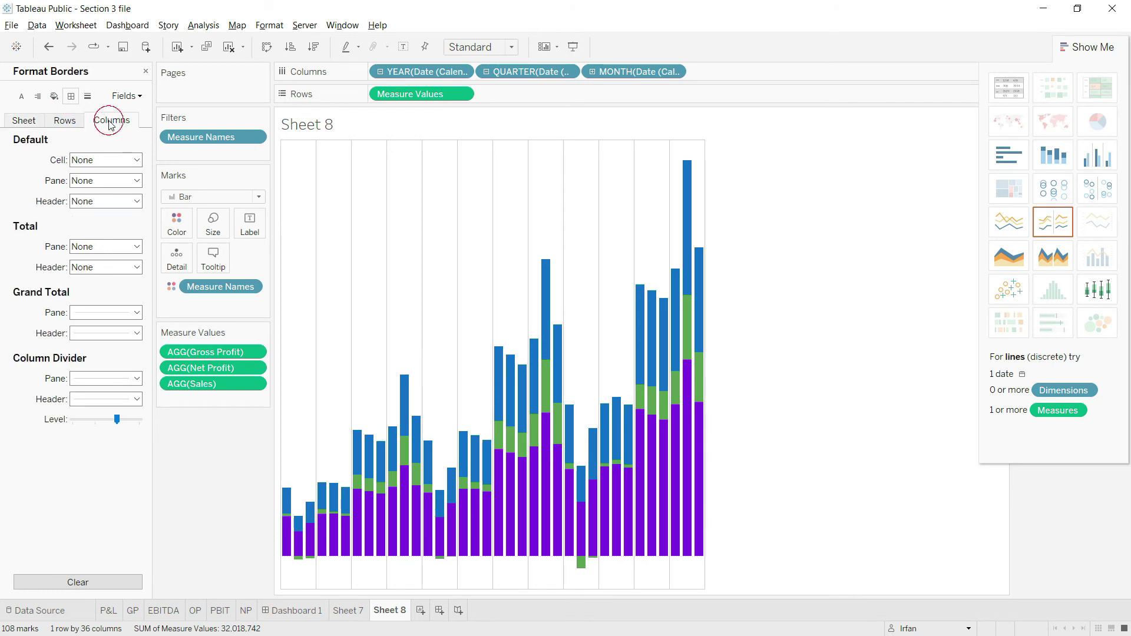
pyautogui.click(132, 379)
pyautogui.click(132, 395)
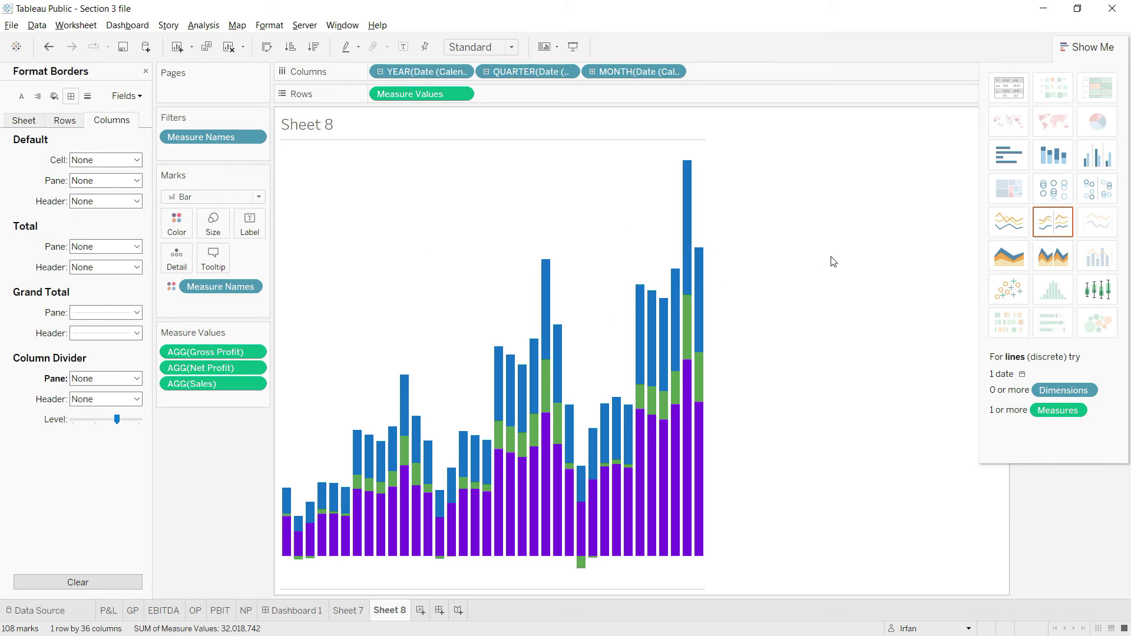
pyautogui.rightClick(321, 124)
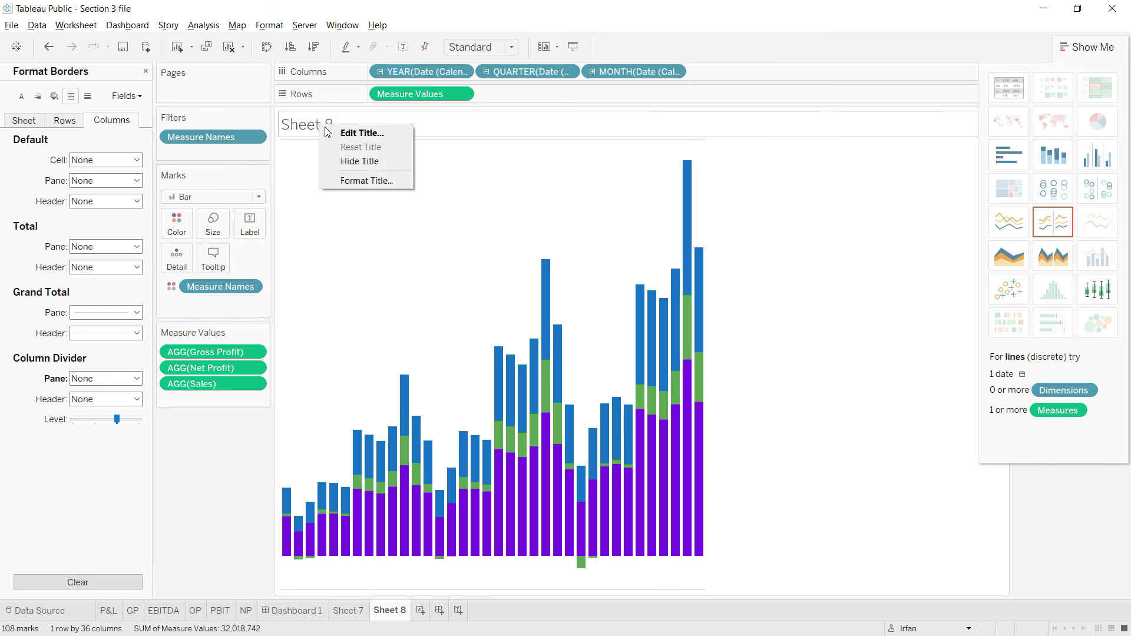
# Step: Retitle the sheet 'Sales | Gross Profit | Net Profit'
pyautogui.click(348, 131)
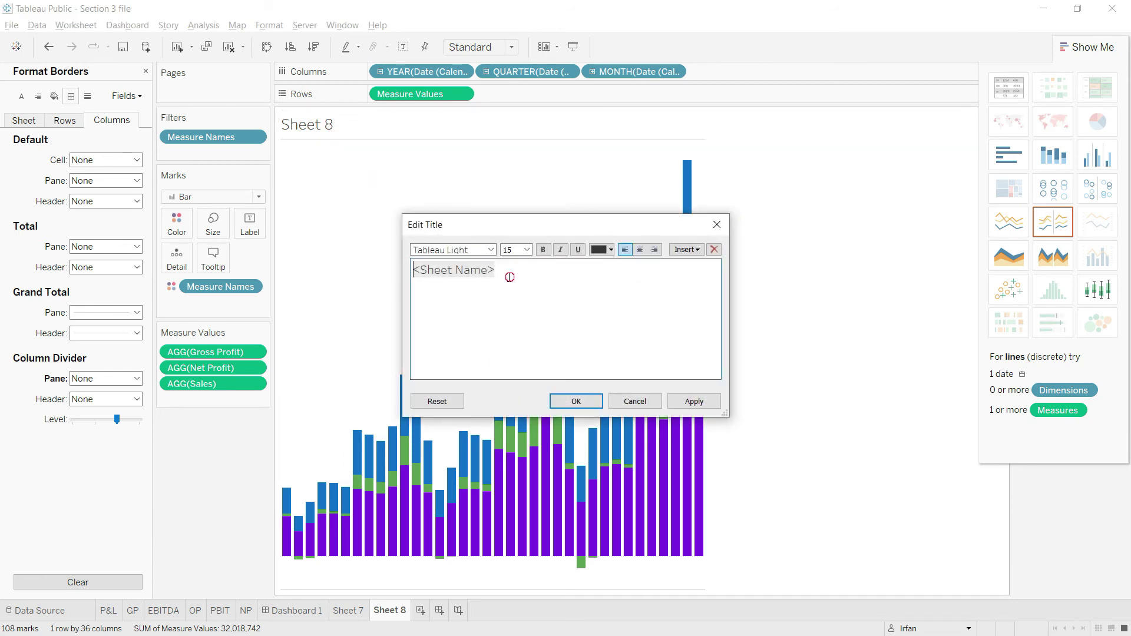
pyautogui.moveTo(500, 275); pyautogui.dragTo(419, 271)
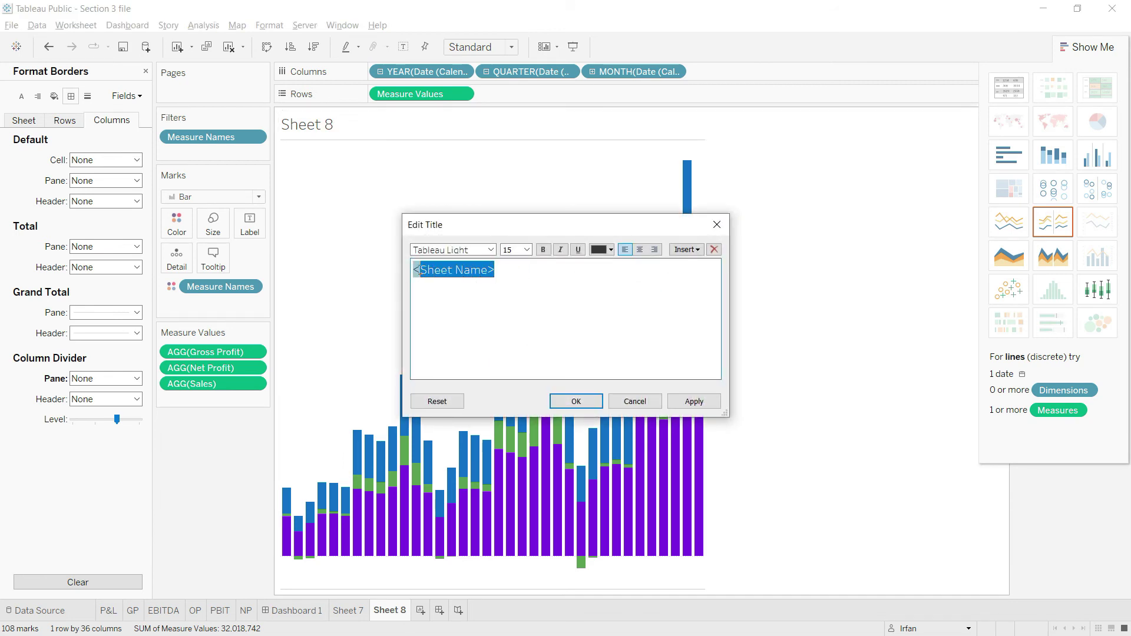
pyautogui.write('ale')
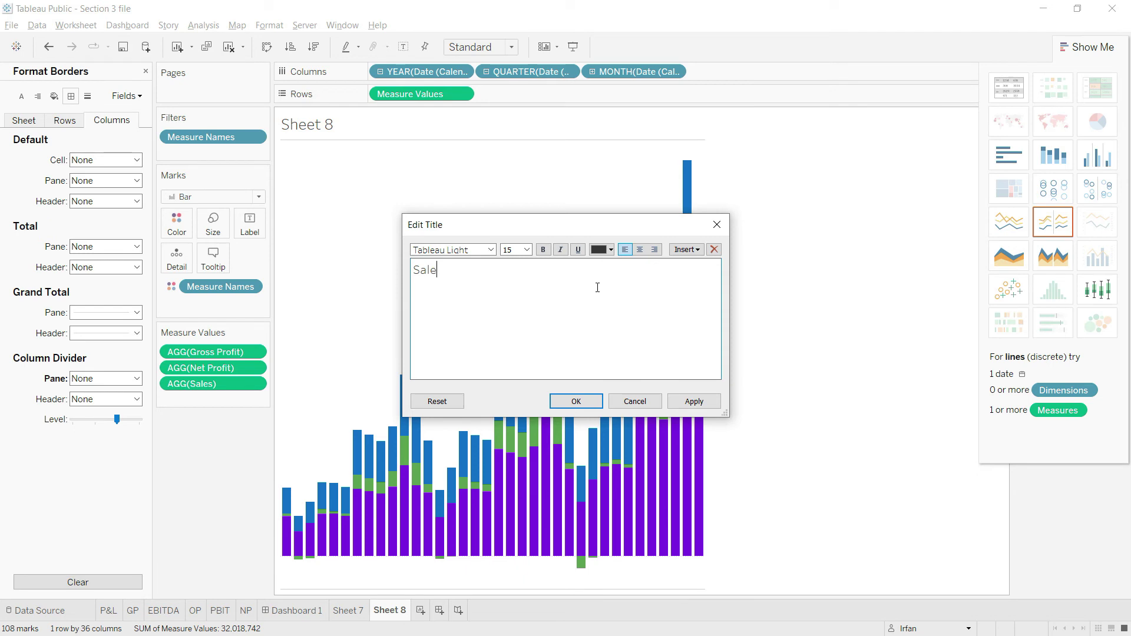
pyautogui.write('s | Gross Profit | Net Profit')
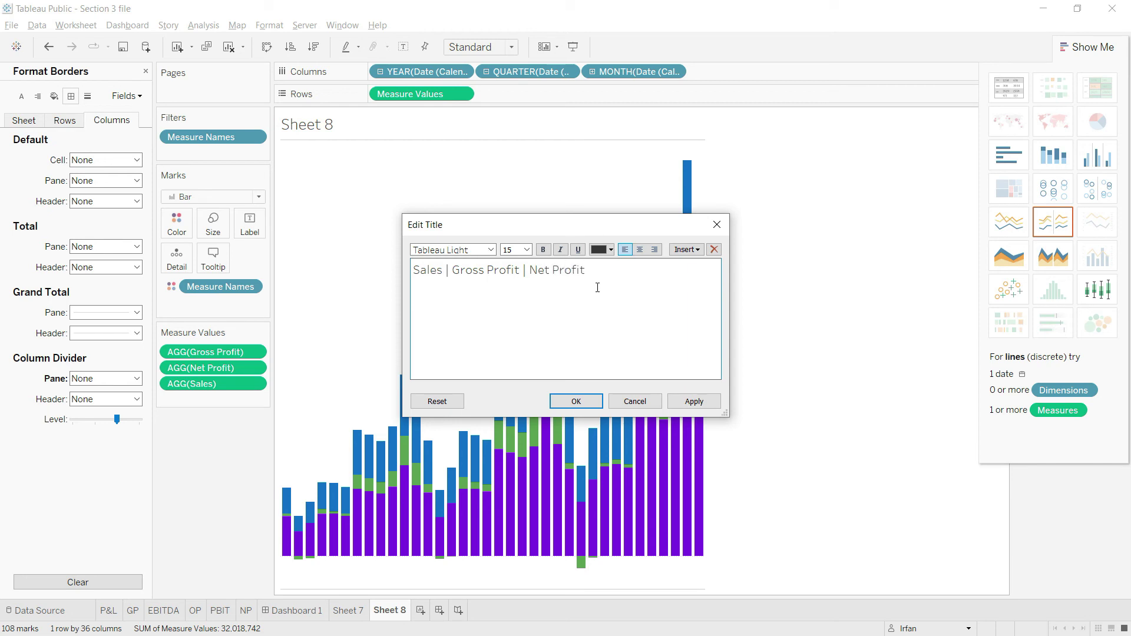
pyautogui.hotkey('ctrl', 'shift', 'Left')
pyautogui.hotkey('ctrl', 'shift', 'Left')
pyautogui.hotkey('ctrl', 'shift', 'Left')
pyautogui.hotkey('ctrl', 'shift', 'Left')
pyautogui.hotkey('ctrl', 'shift', 'Left')
pyautogui.hotkey('ctrl', 'shift', 'Left')
pyautogui.hotkey('ctrl', 'shift', 'Left')
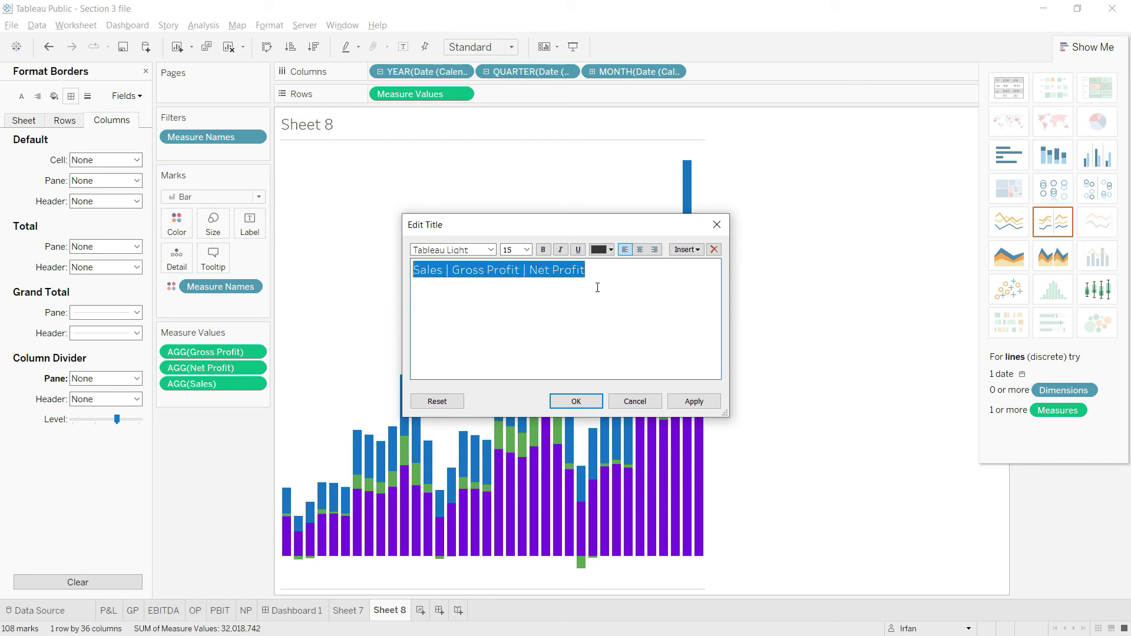
# Step: Format the title as blue Verdana size 10, confirm it, and reveal the colour legend
pyautogui.click(490, 250)
pyautogui.click(452, 411)
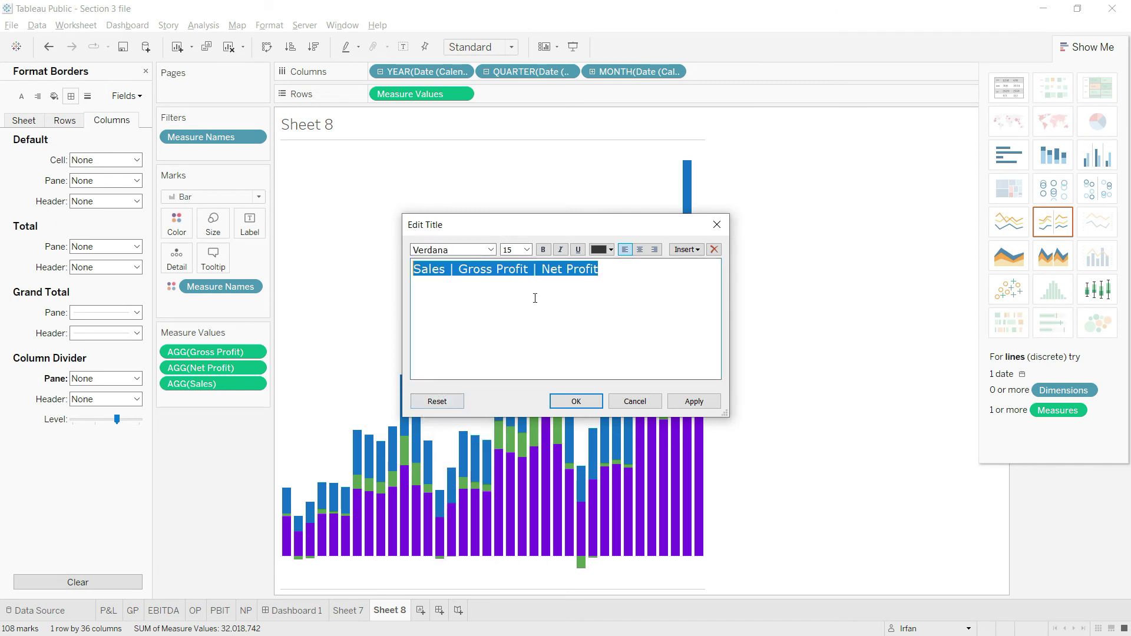
pyautogui.click(526, 250)
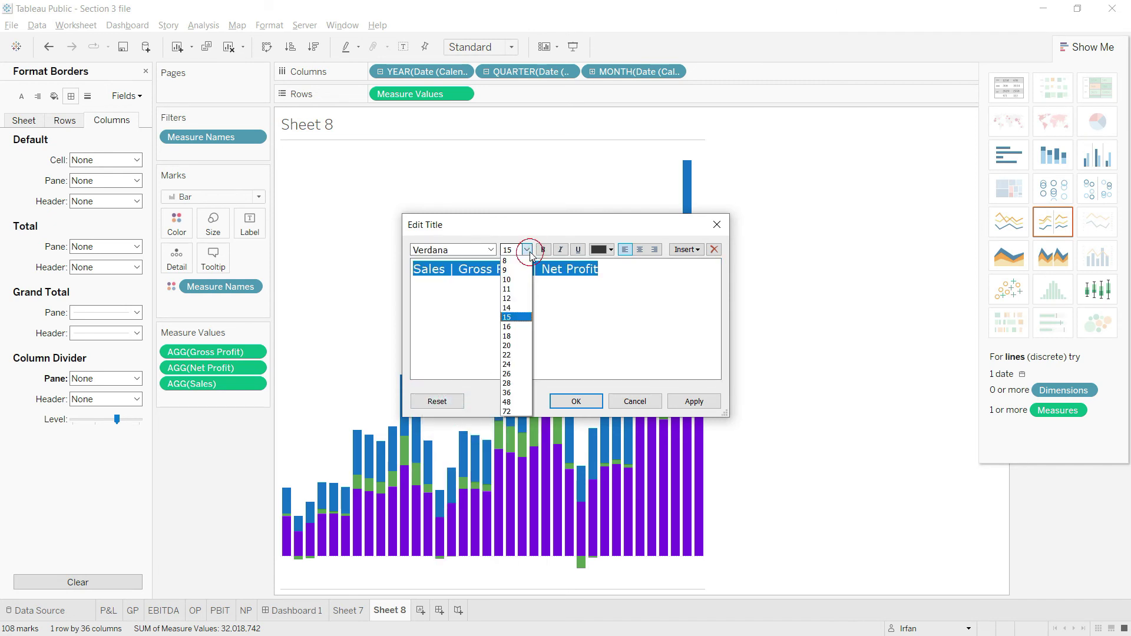
pyautogui.click(511, 280)
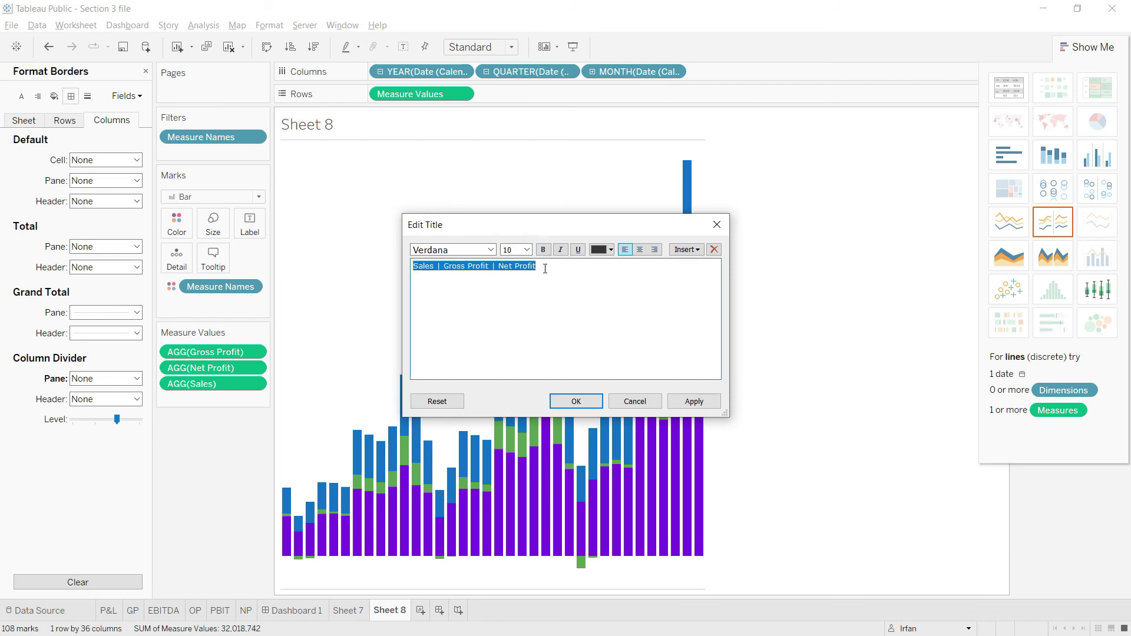
pyautogui.click(610, 253)
pyautogui.click(596, 330)
pyautogui.click(696, 400)
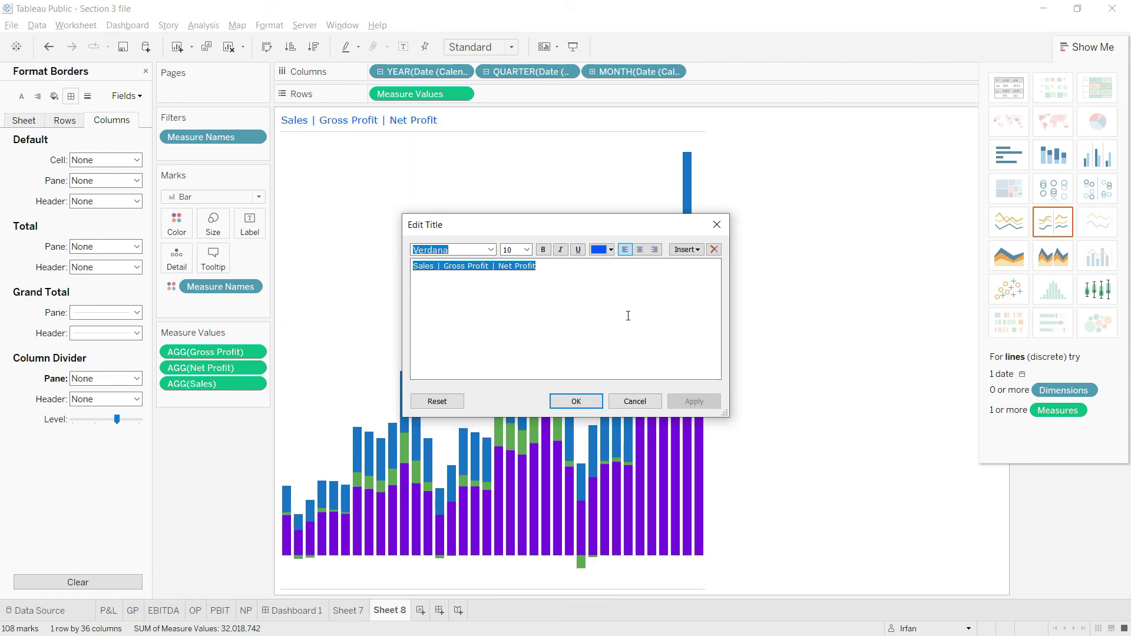
pyautogui.click(576, 403)
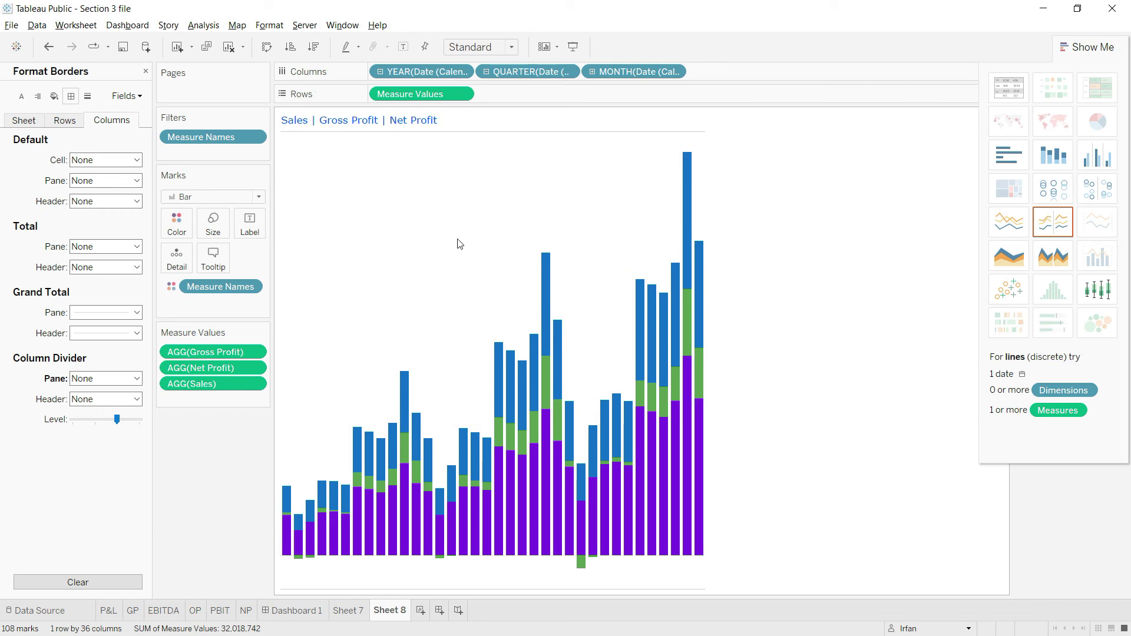
pyautogui.click(1094, 47)
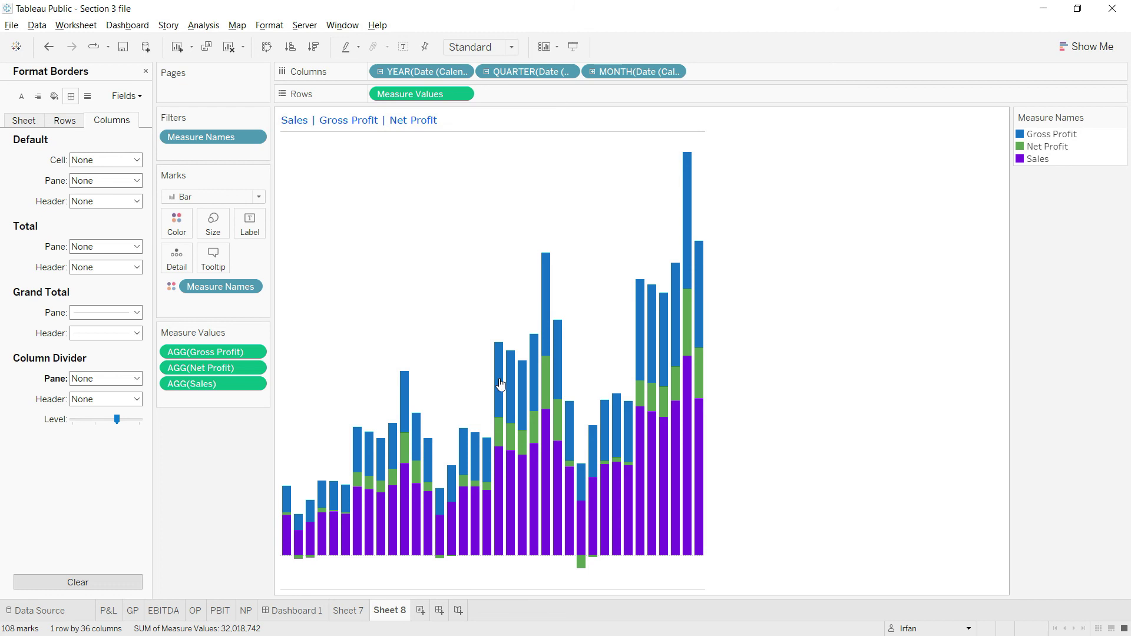
# Step: Rename the Sheet 8 worksheet to 'Sales GP NP'
pyautogui.click(394, 612)
pyautogui.rightClick(396, 611)
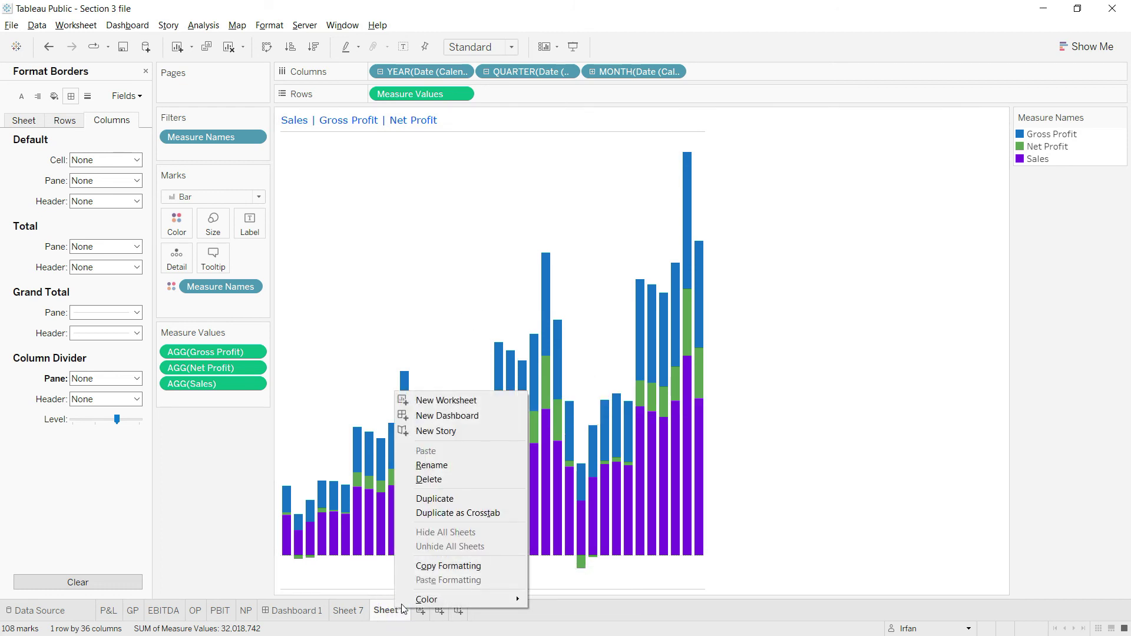
pyautogui.click(444, 466)
pyautogui.write('Sales')
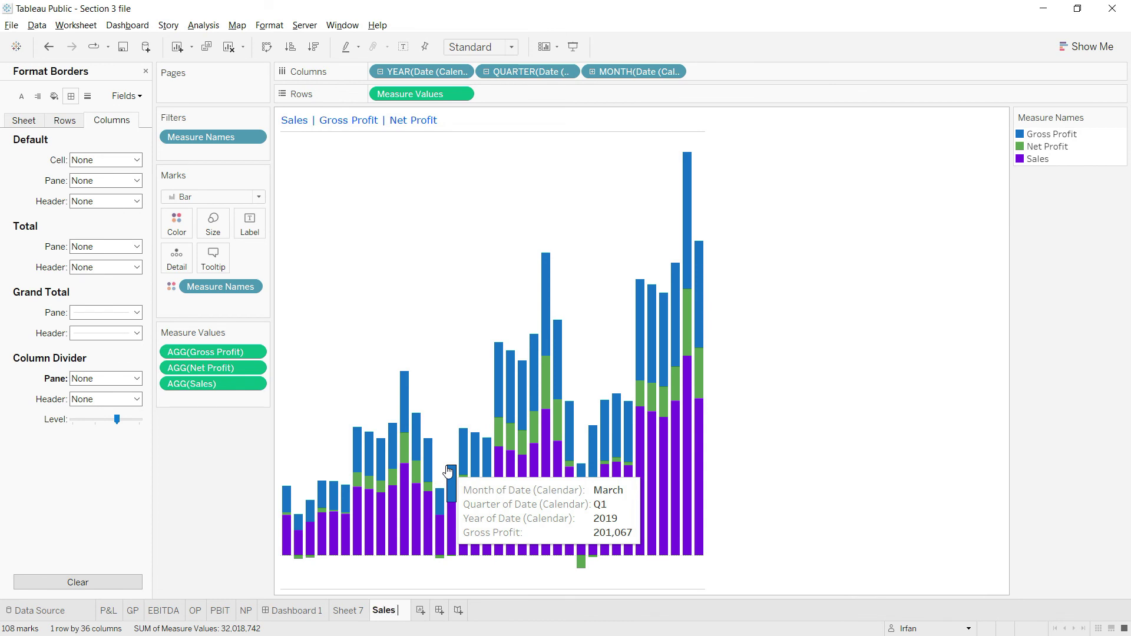
pyautogui.write(' GP N')
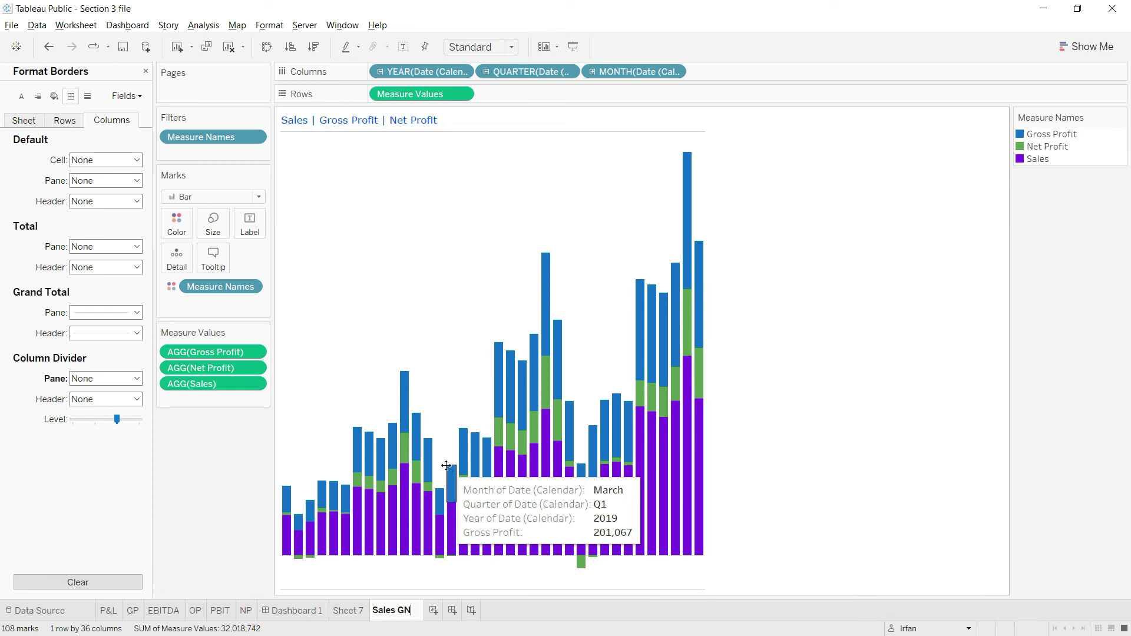
pyautogui.write('P')
pyautogui.press('Return')
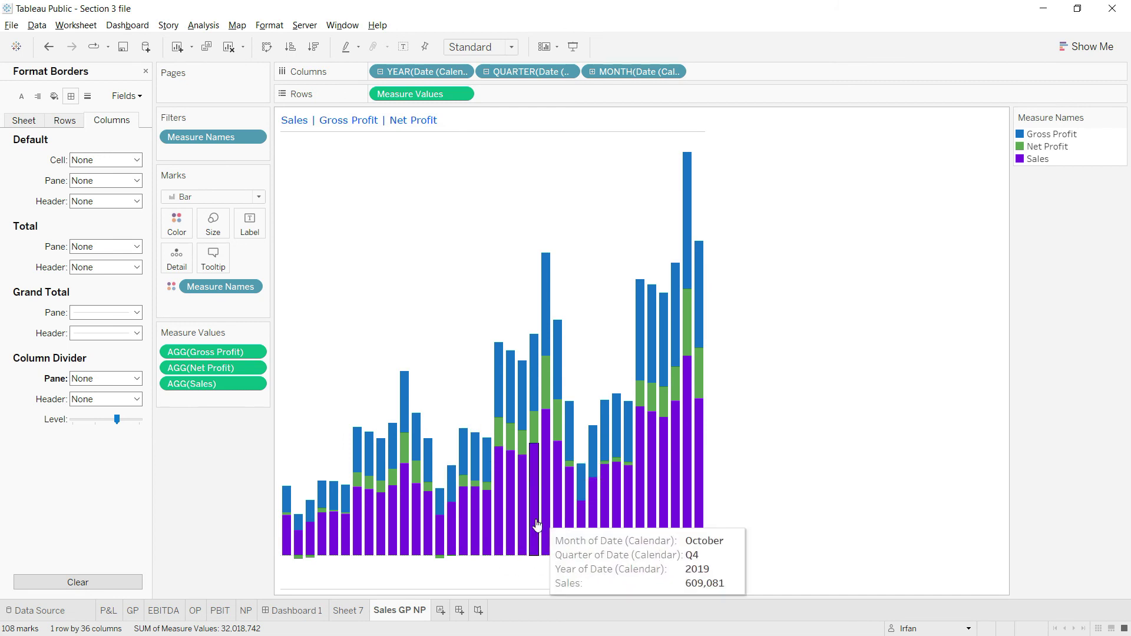
# Step: Add the Sales GP NP sheet to Dashboard 1 beside the Profit & Loss Statement table
pyautogui.click(293, 611)
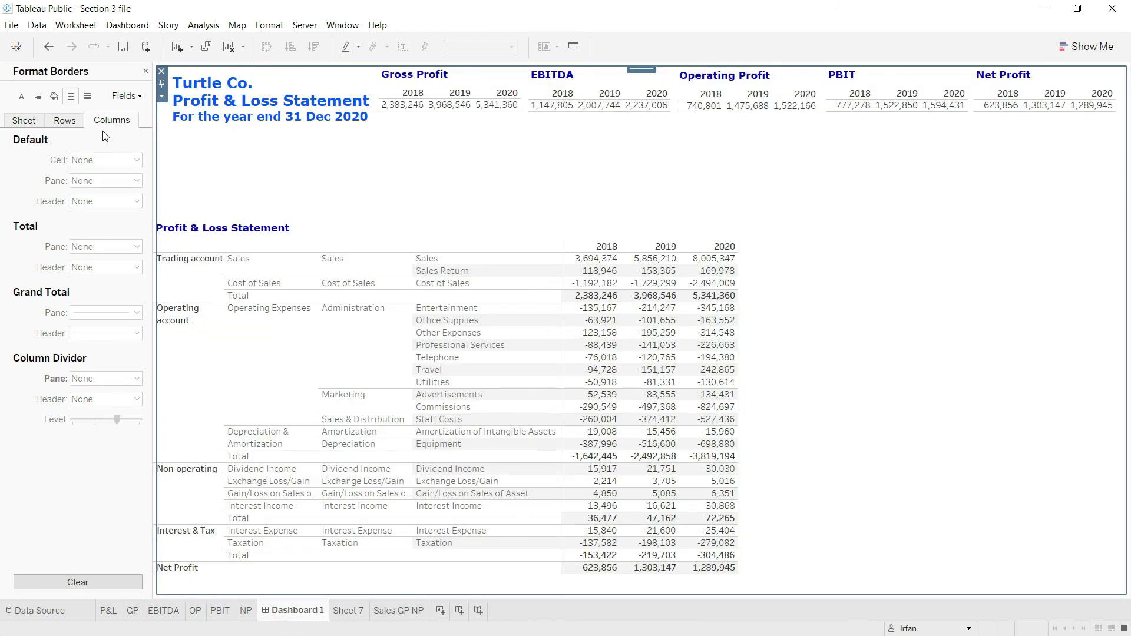
pyautogui.click(146, 72)
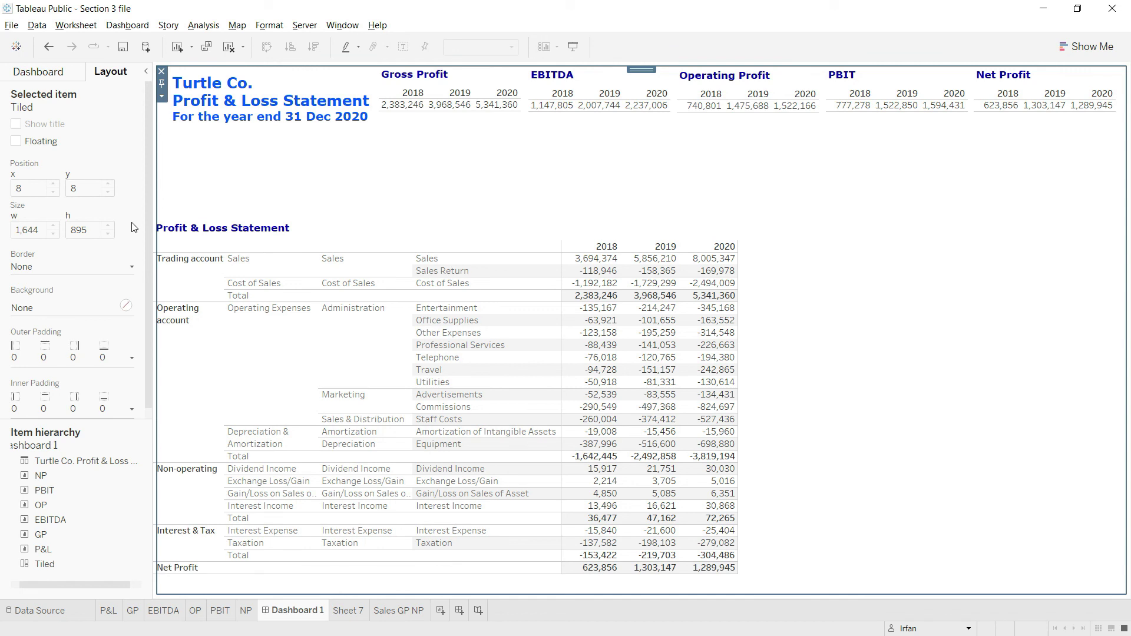
pyautogui.scroll(-1, 134, 253)
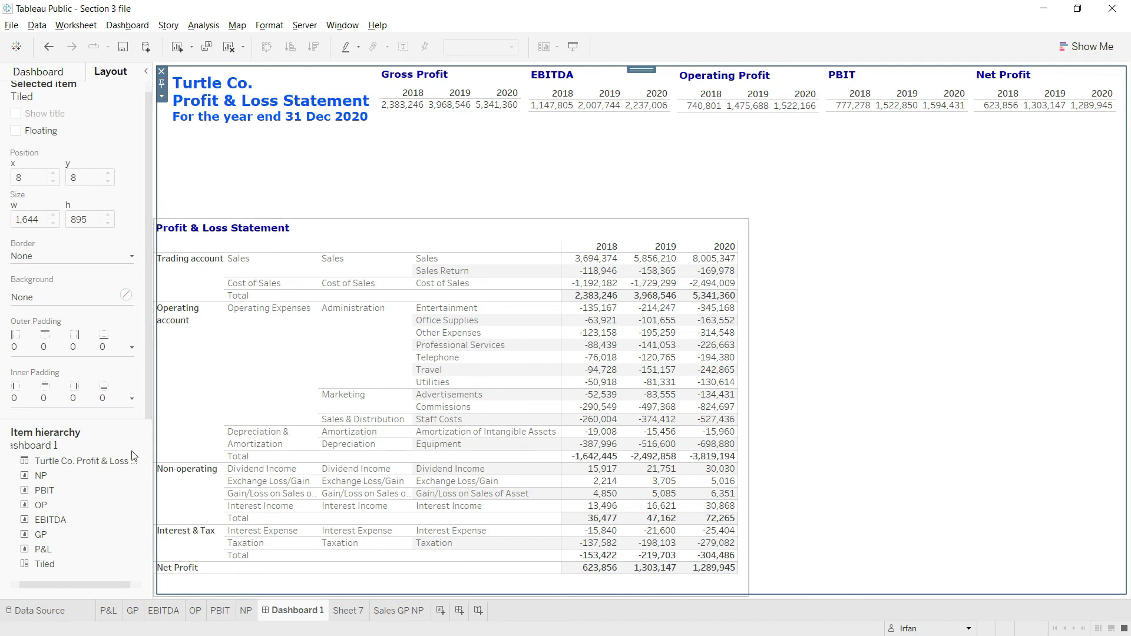
pyautogui.click(50, 73)
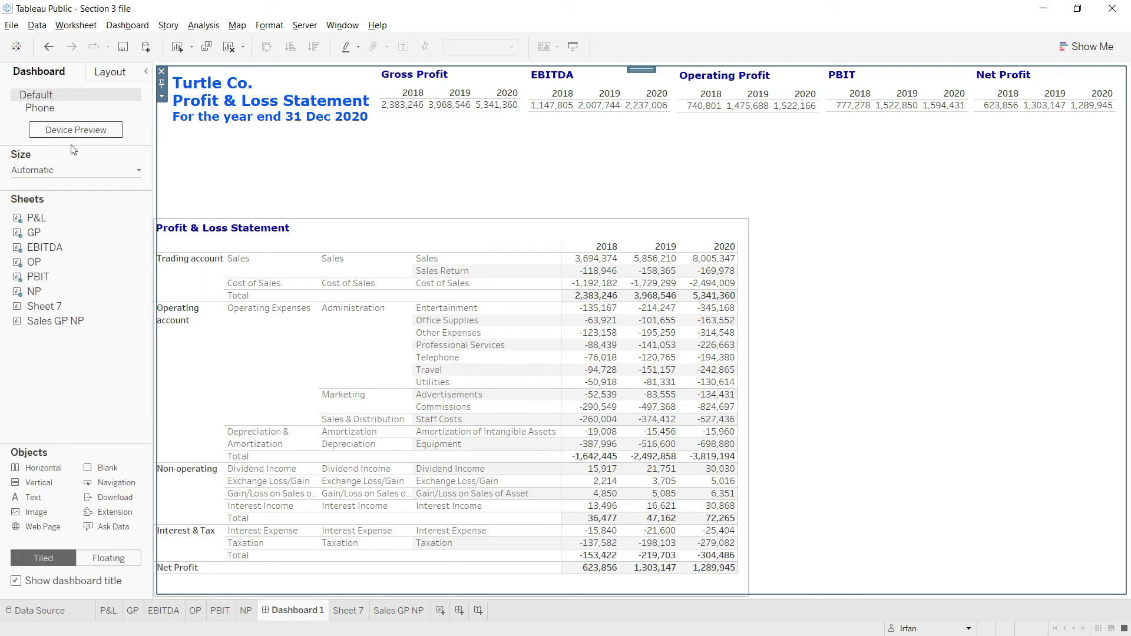
pyautogui.rightClick(52, 323)
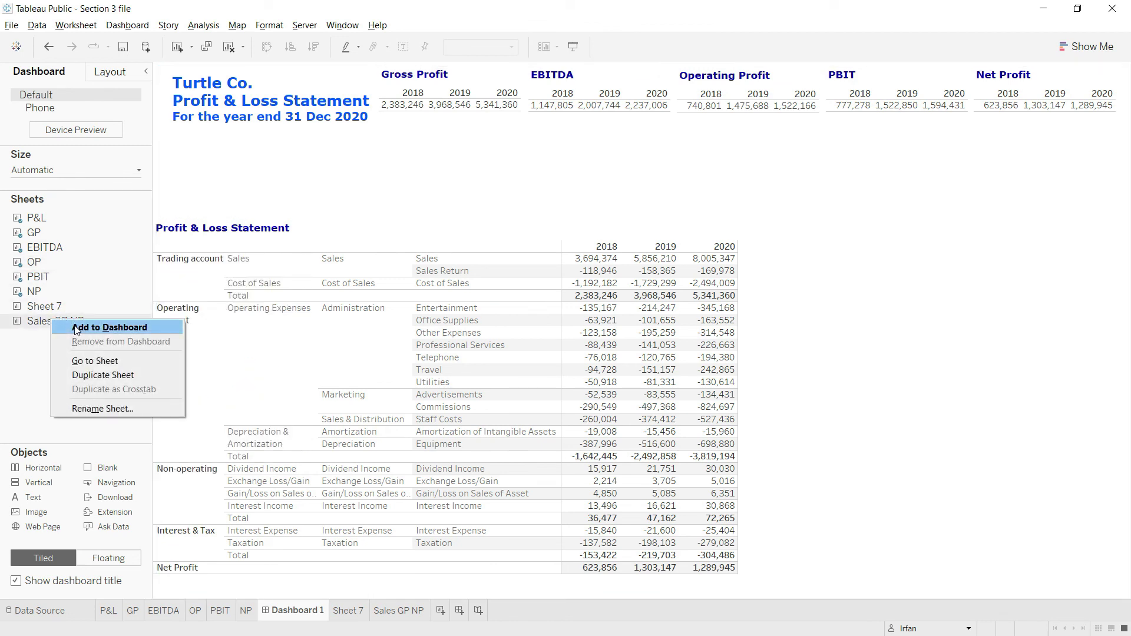
pyautogui.click(77, 328)
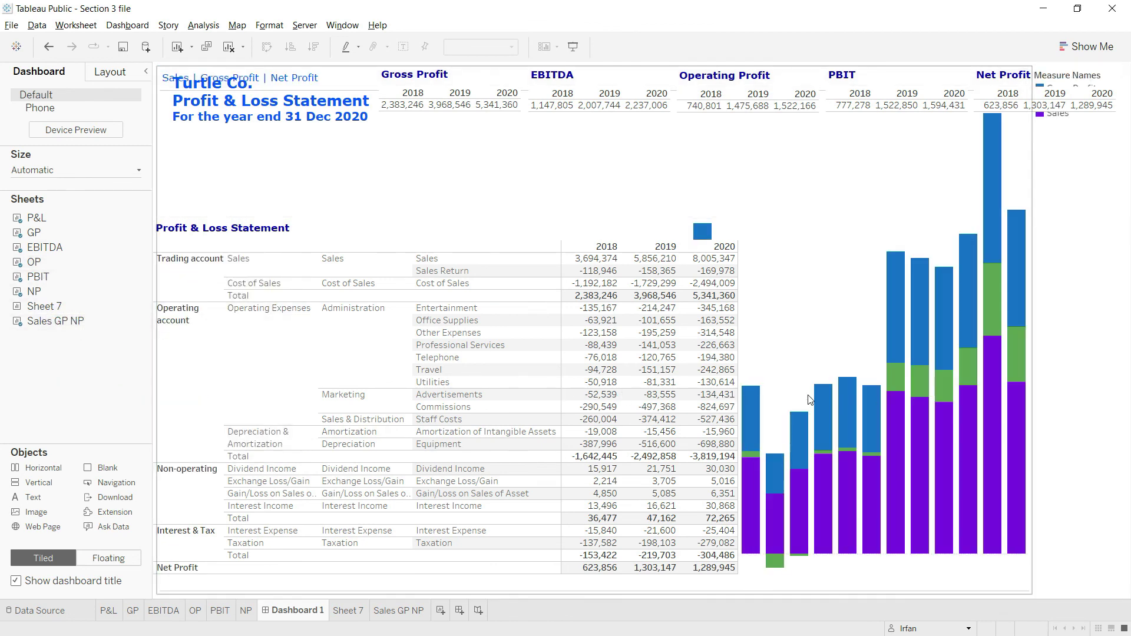
pyautogui.moveTo(1012, 238)
pyautogui.click(110, 73)
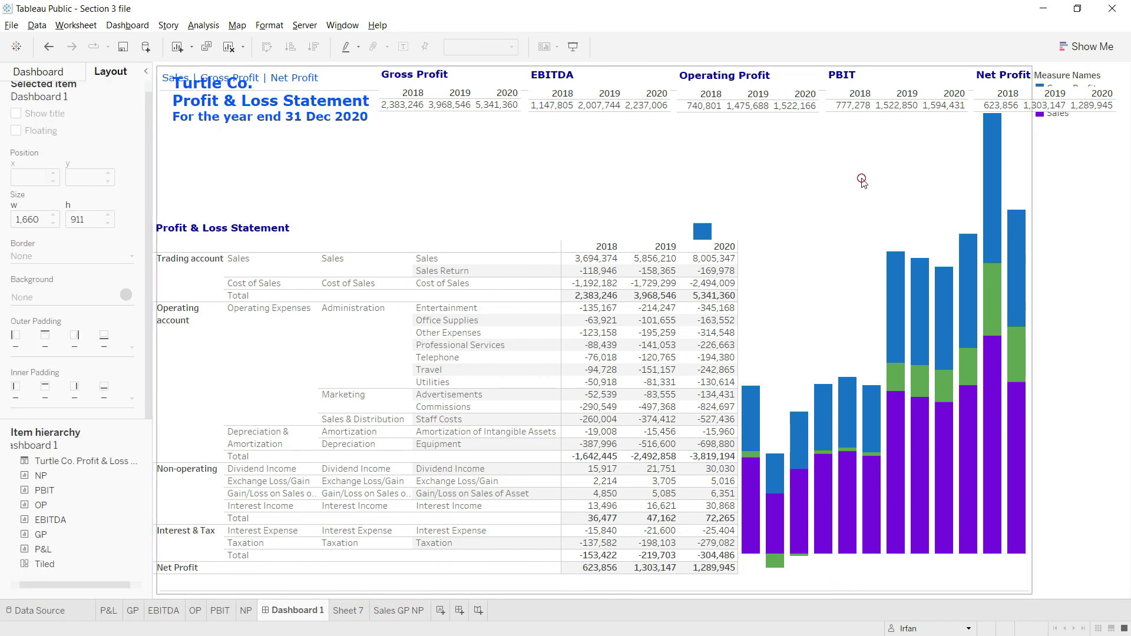
# Step: Make the Sales GP NP chart floating and move it to the dashboard's upper right
pyautogui.click(861, 181)
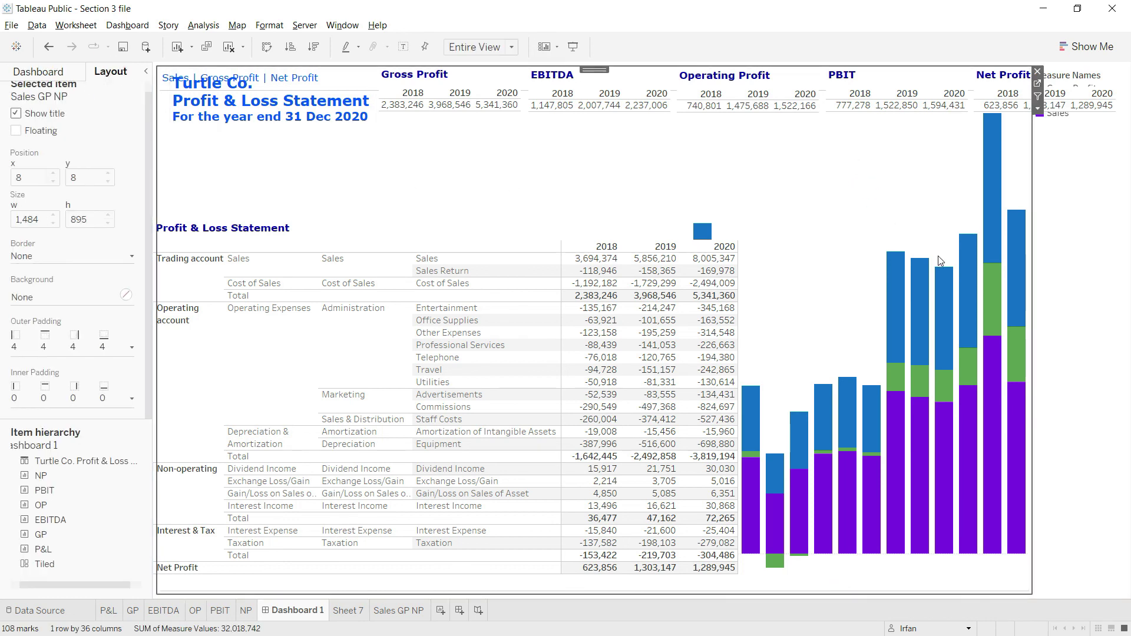
pyautogui.click(16, 132)
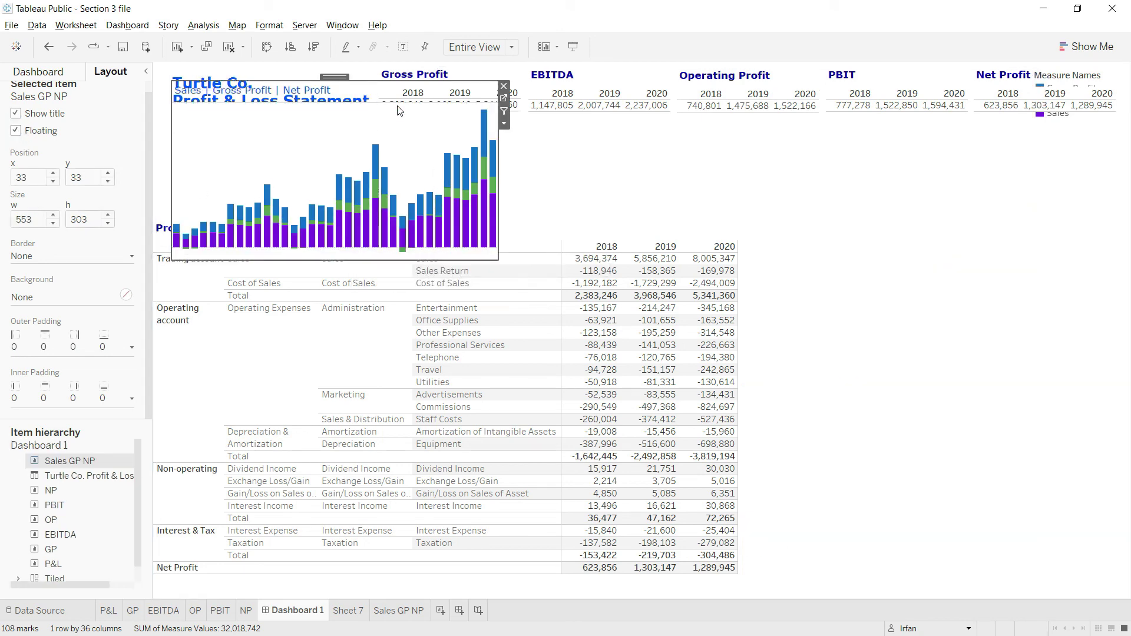
pyautogui.moveTo(334, 77); pyautogui.dragTo(955, 117)
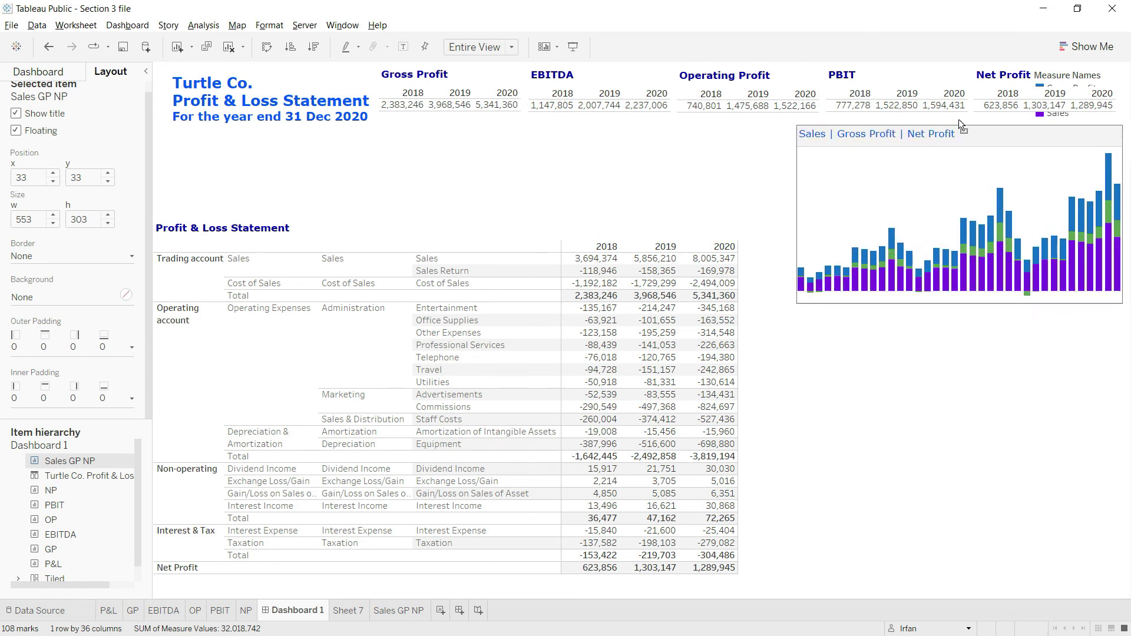
# Step: Resize the floating chart to 453 × 349 at position 1,191, 107
pyautogui.moveTo(795, 233); pyautogui.dragTo(860, 245)
pyautogui.moveTo(977, 303); pyautogui.dragTo(979, 331)
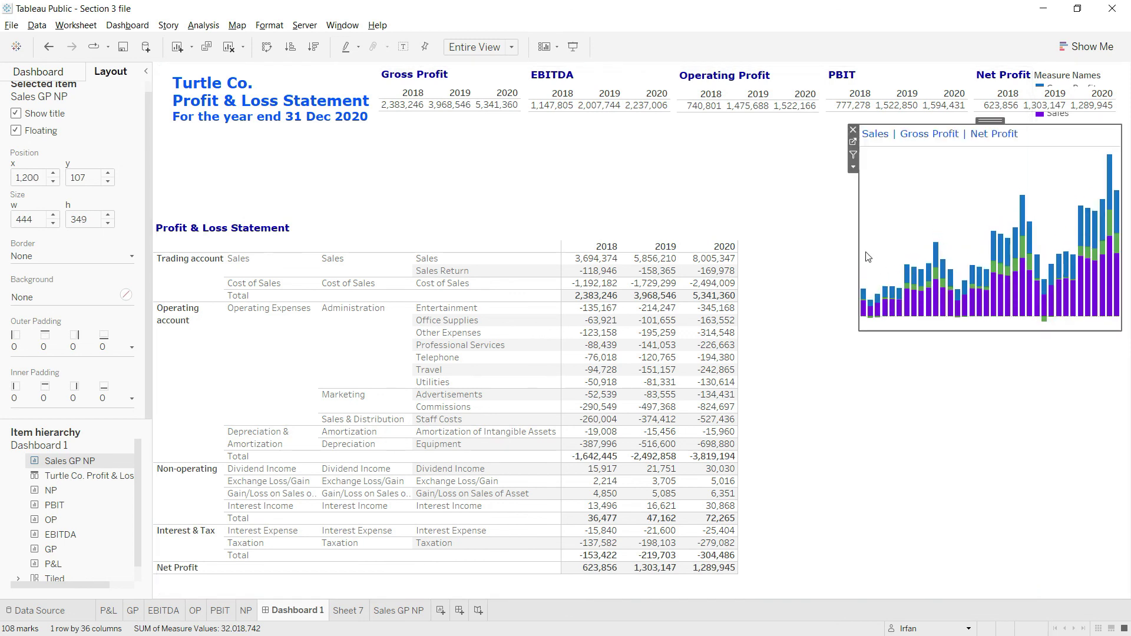
pyautogui.click(838, 399)
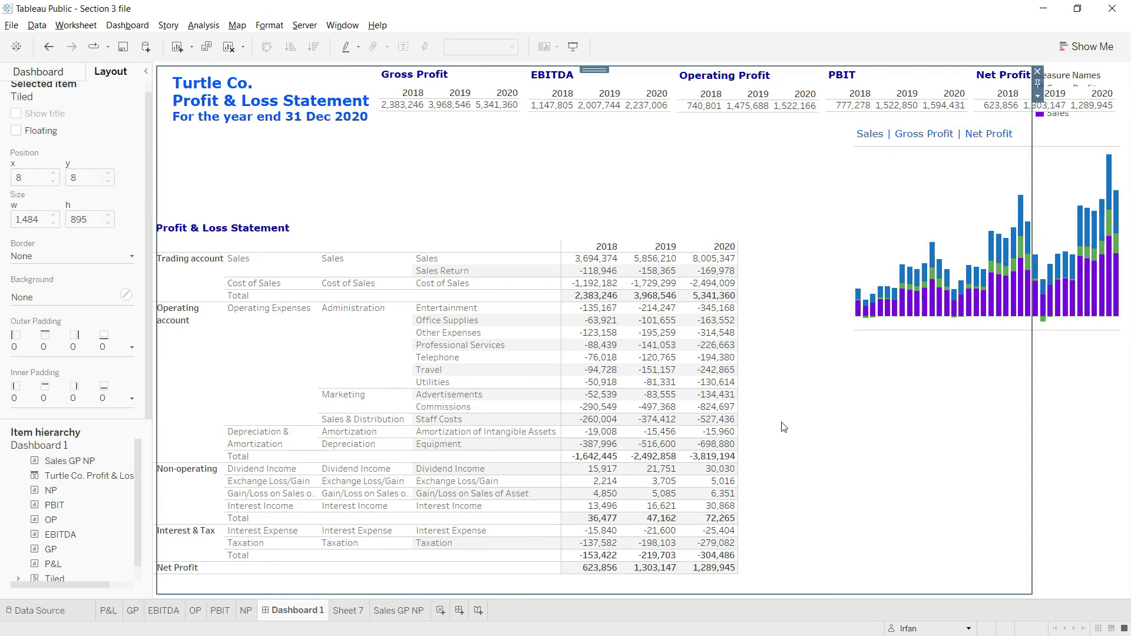
pyautogui.click(1055, 377)
pyautogui.click(983, 415)
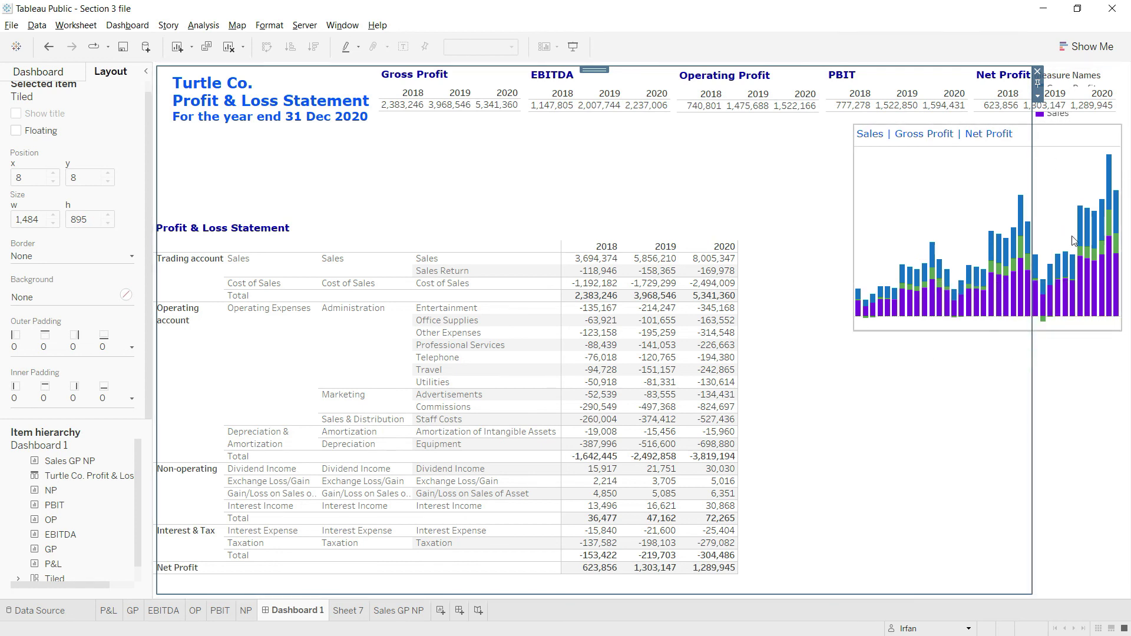
pyautogui.click(1058, 211)
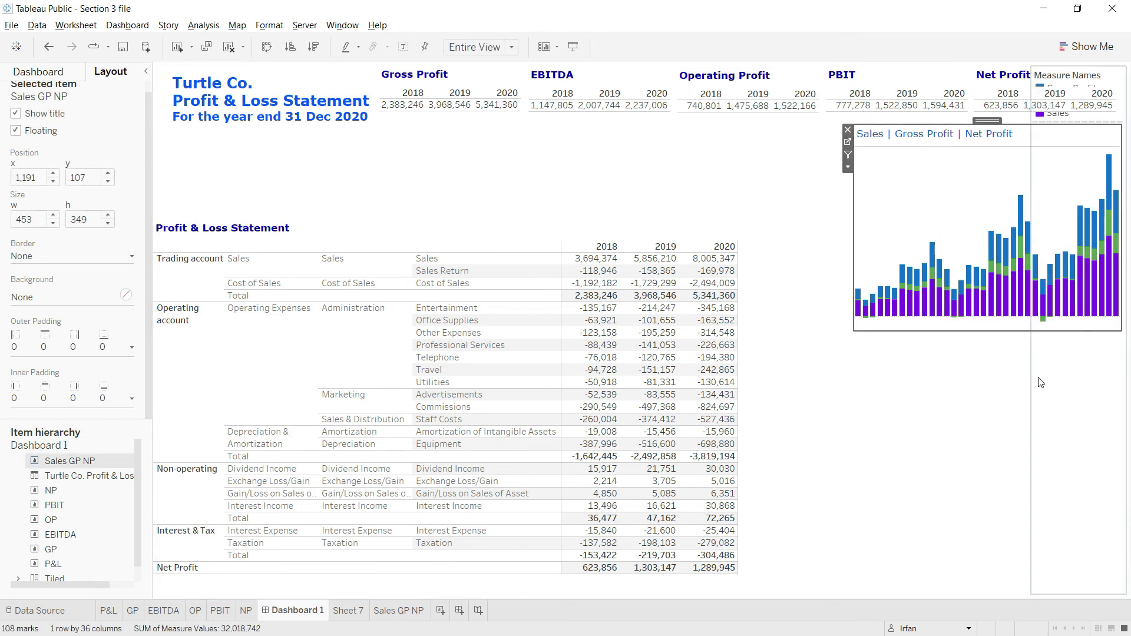